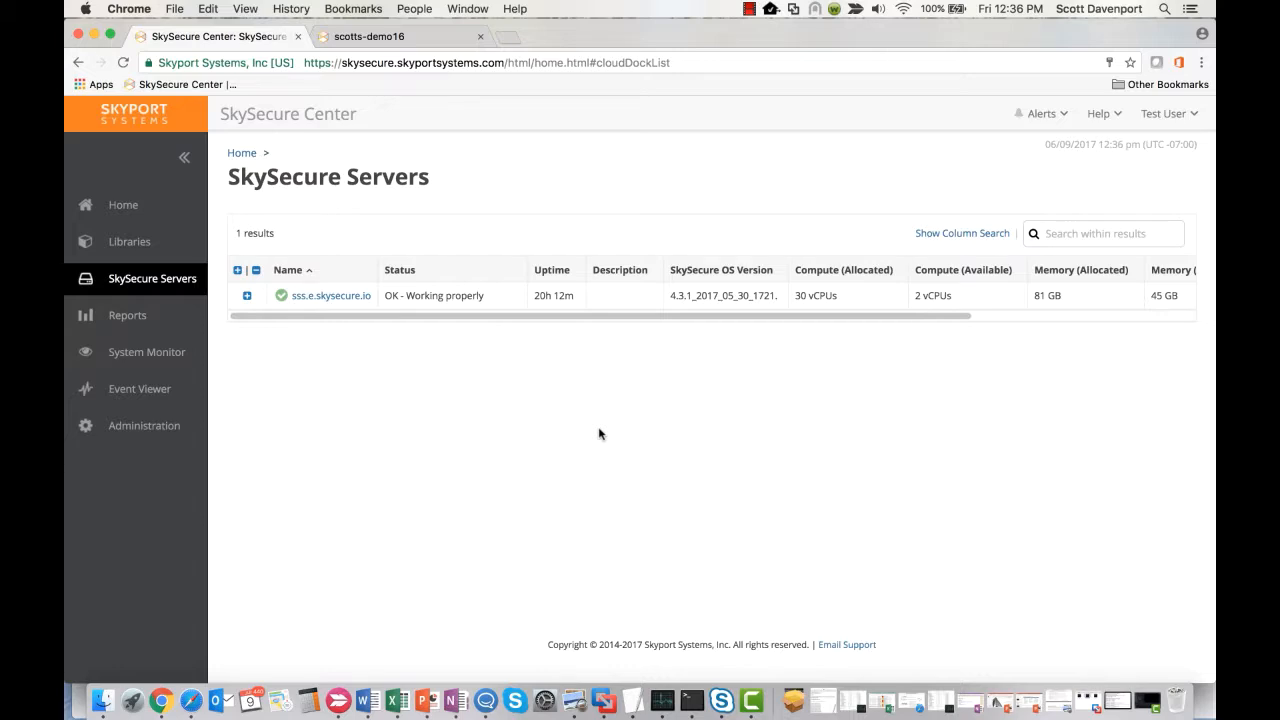
# Step: Open the sss.e.skysecure.io server and review its attestation status details for the server and I/O controller
pyautogui.click(326, 297)
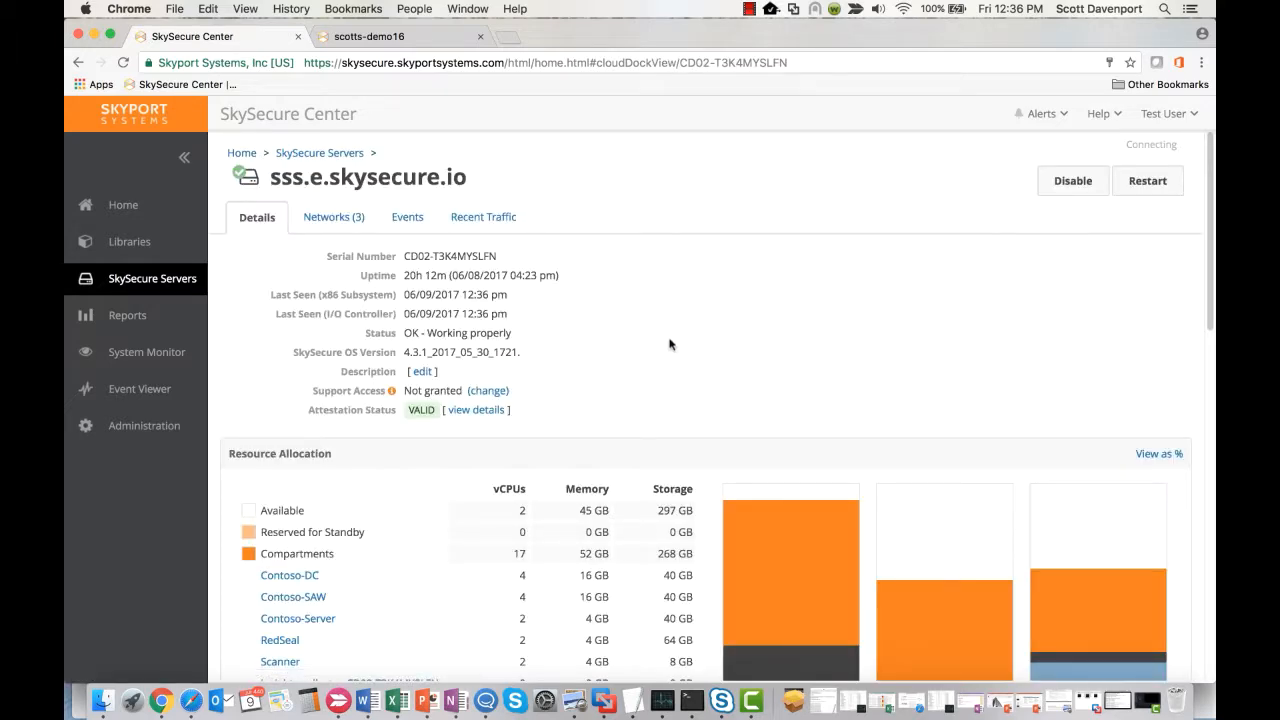
pyautogui.click(478, 410)
pyautogui.scroll(-2, 680, 369)
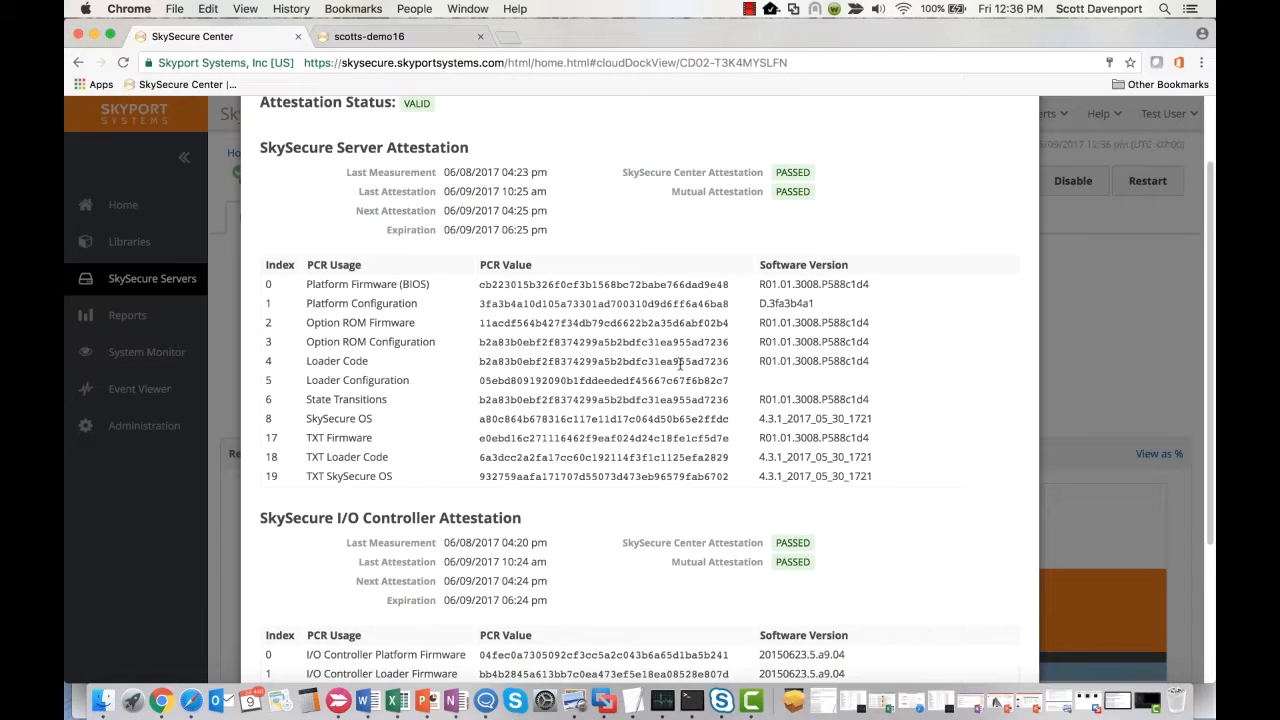
pyautogui.scroll(-2, 680, 365)
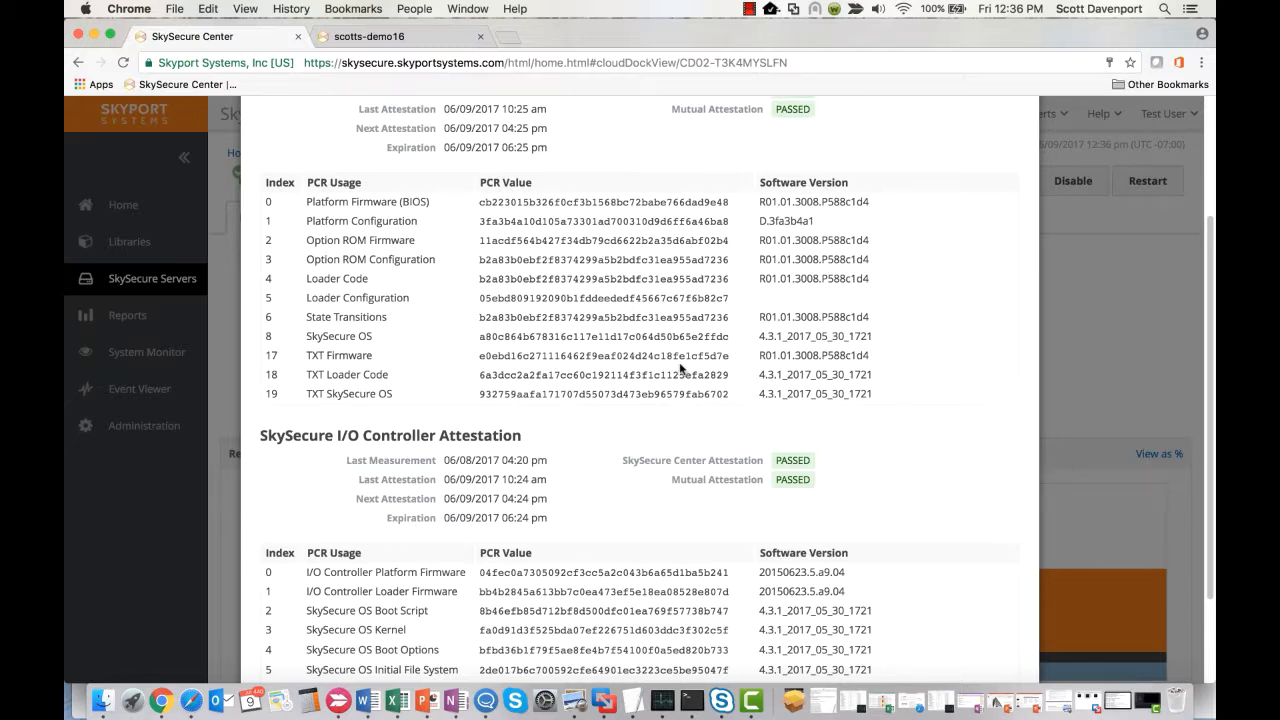
pyautogui.scroll(1, 680, 369)
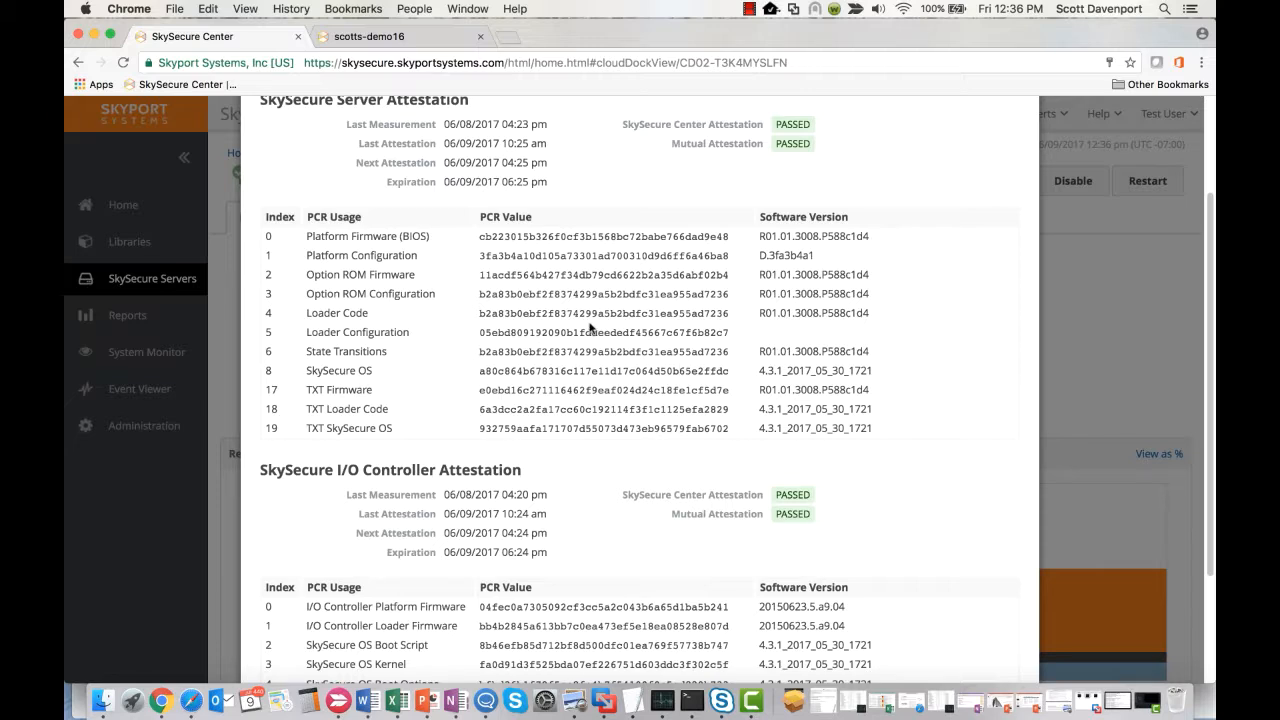
pyautogui.scroll(3, 750, 320)
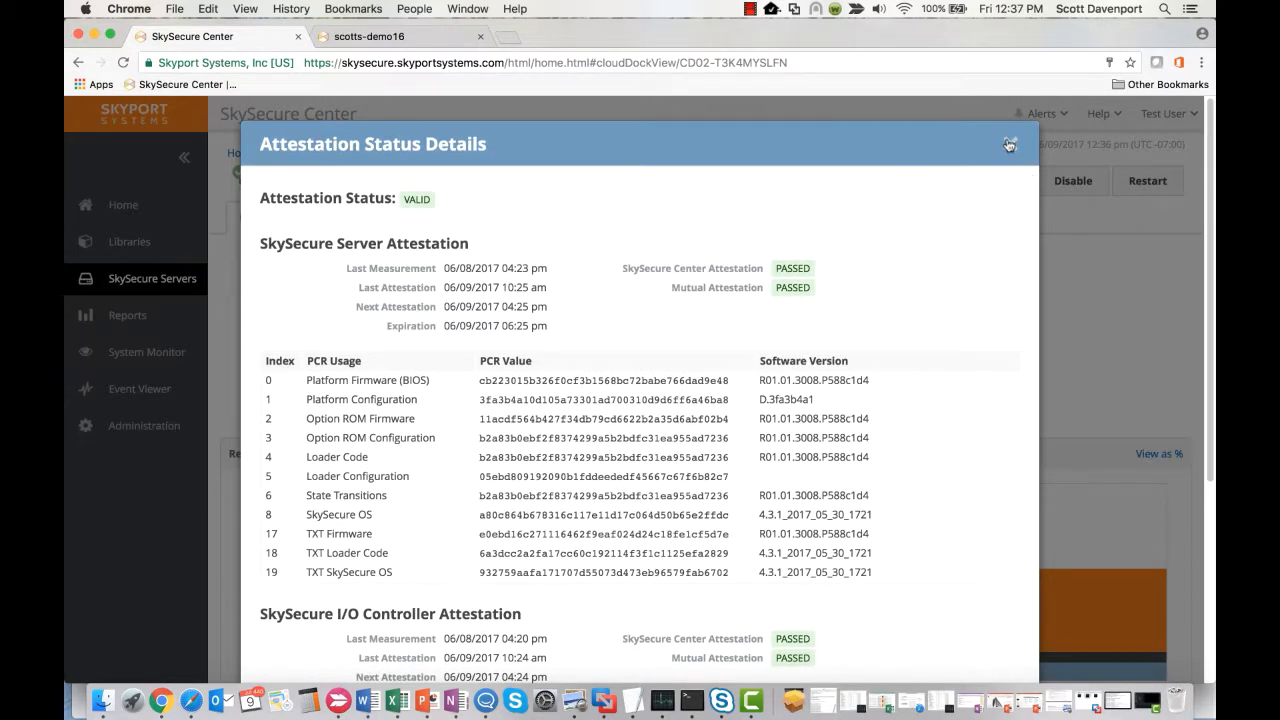
pyautogui.click(1009, 145)
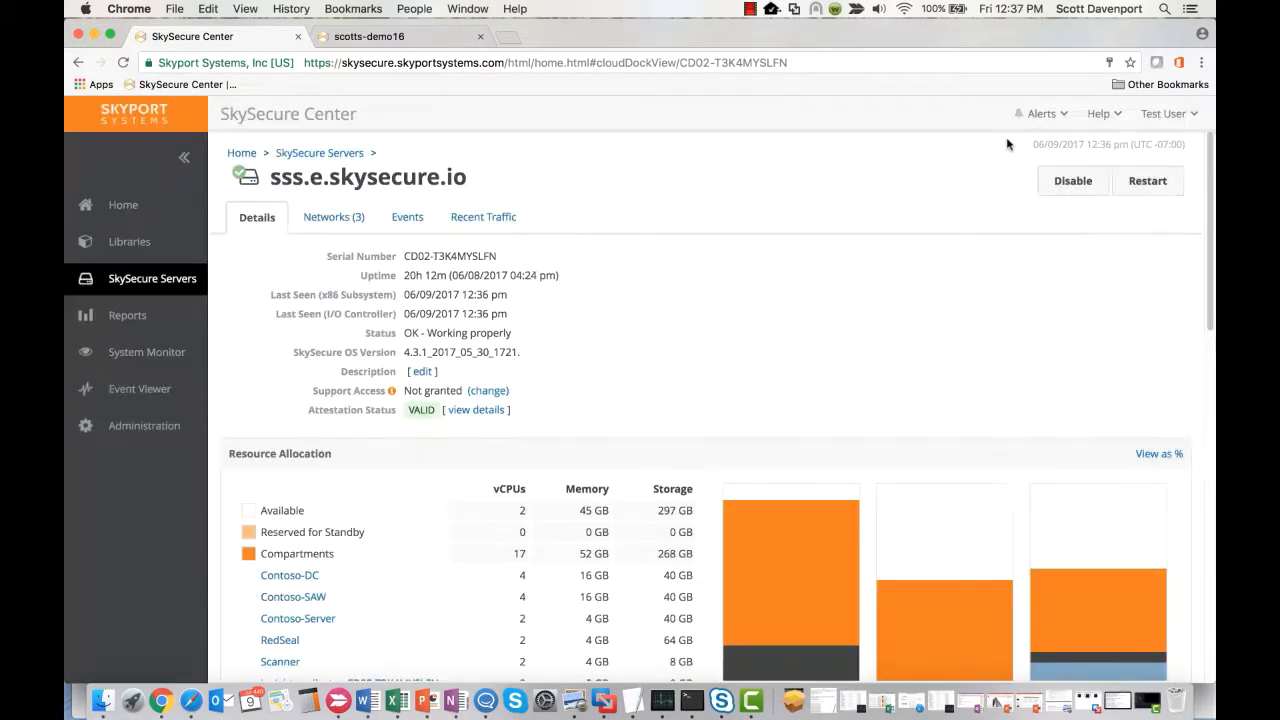
# Step: Start deploying a new compartment from the libraries and set its security posture to Whitelist Mode (block all traffic)
pyautogui.click(133, 247)
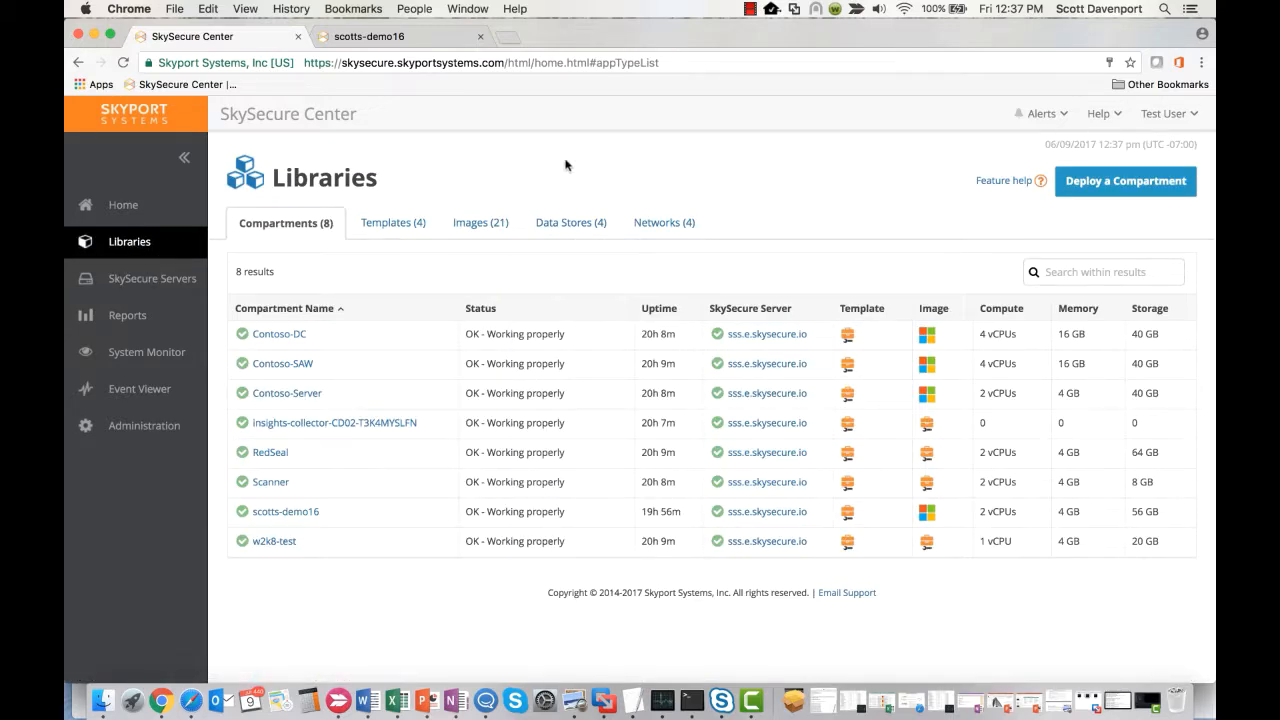
pyautogui.click(1125, 184)
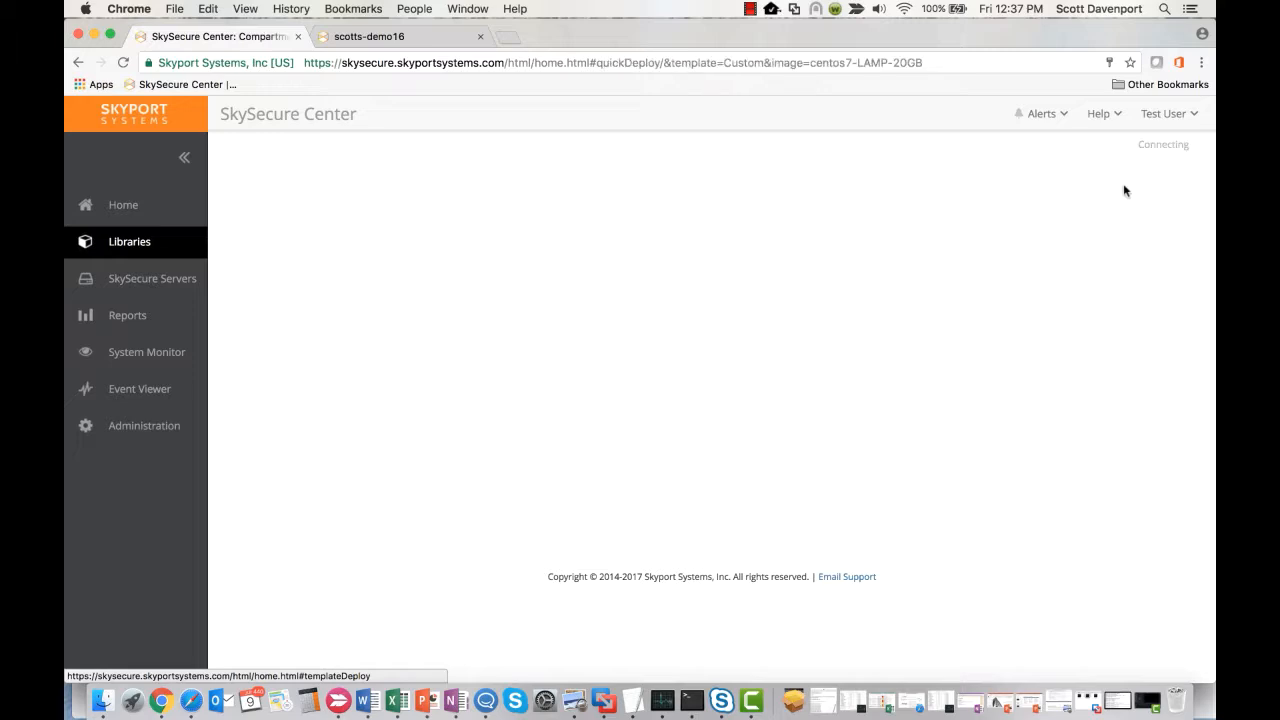
pyautogui.scroll(-2, 727, 205)
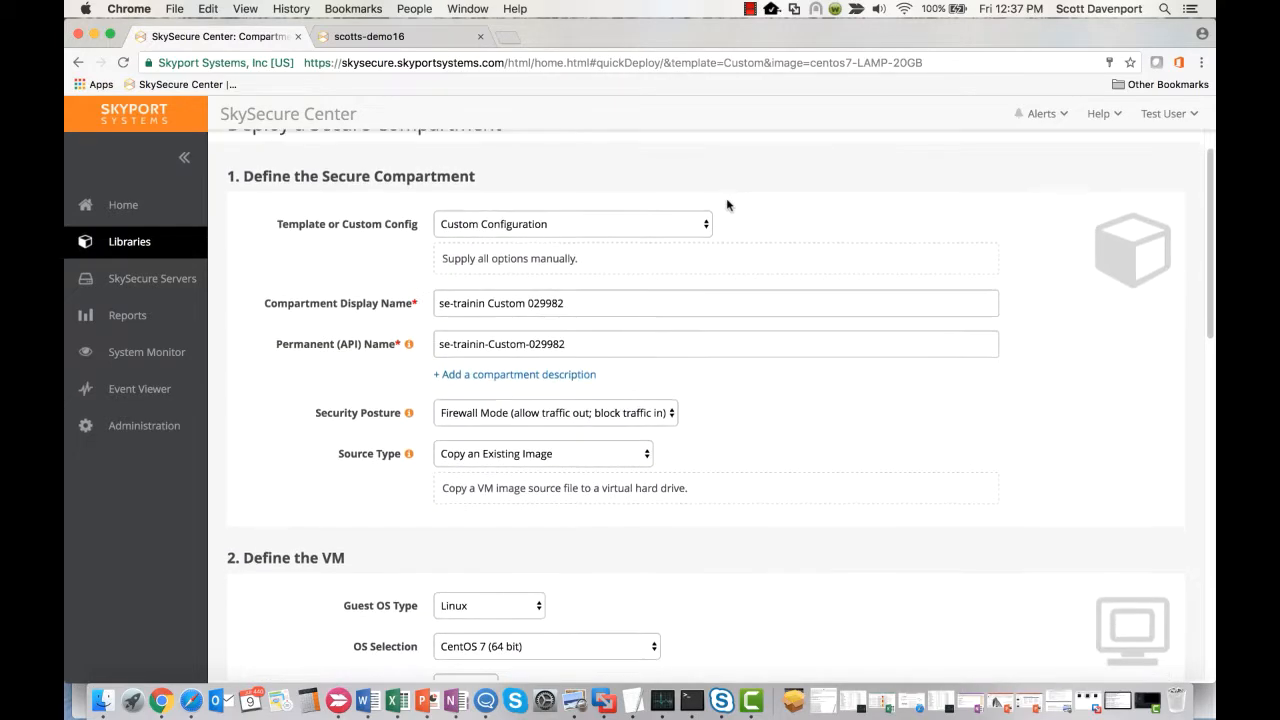
pyautogui.scroll(-2, 727, 205)
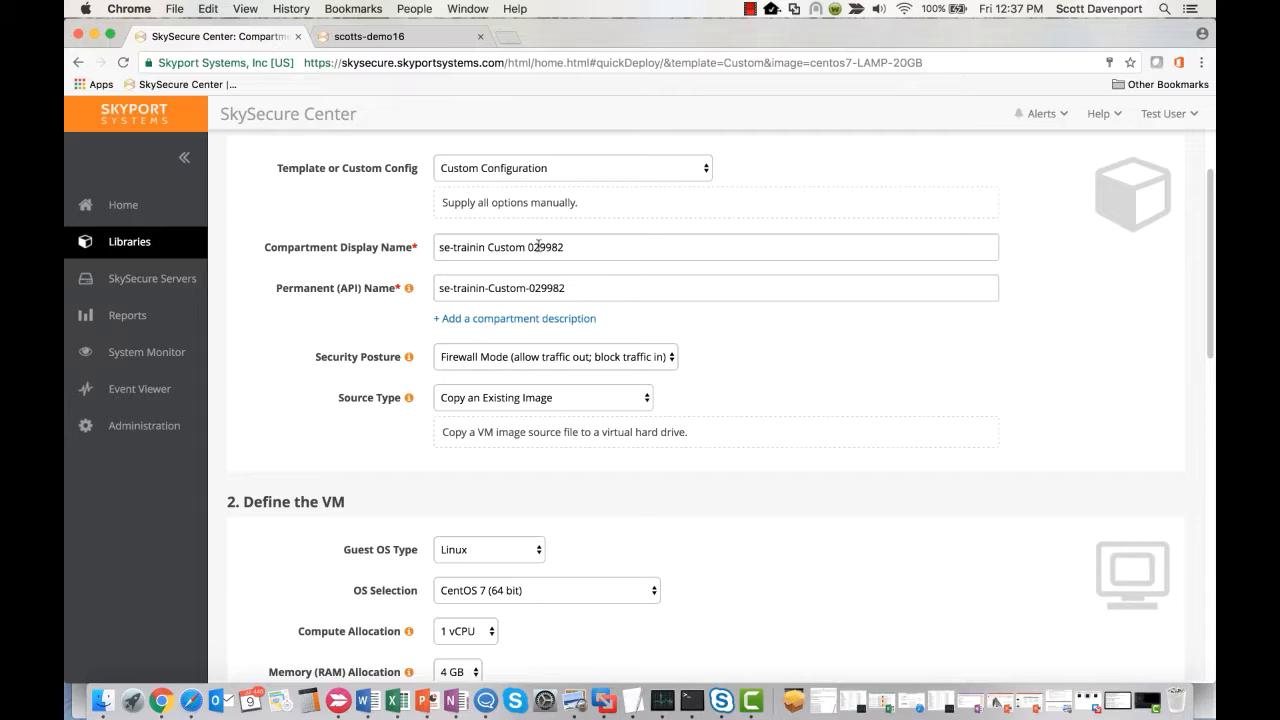
pyautogui.click(531, 357)
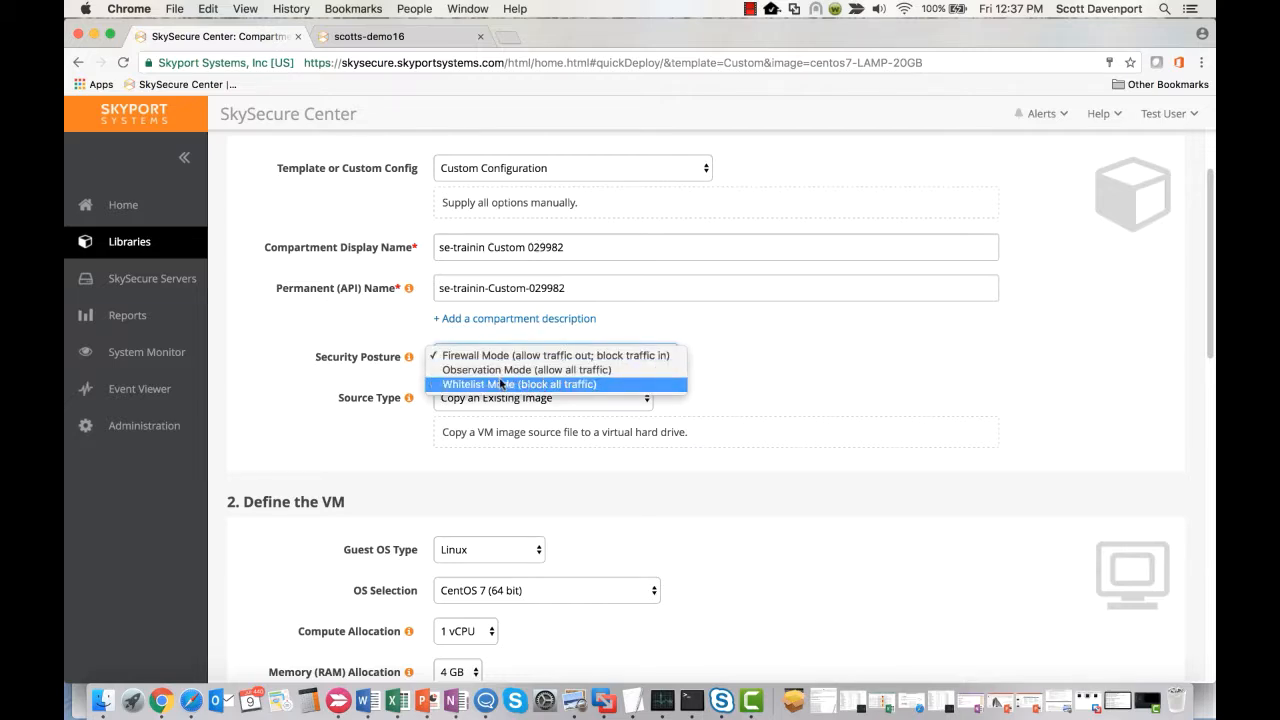
pyautogui.click(566, 389)
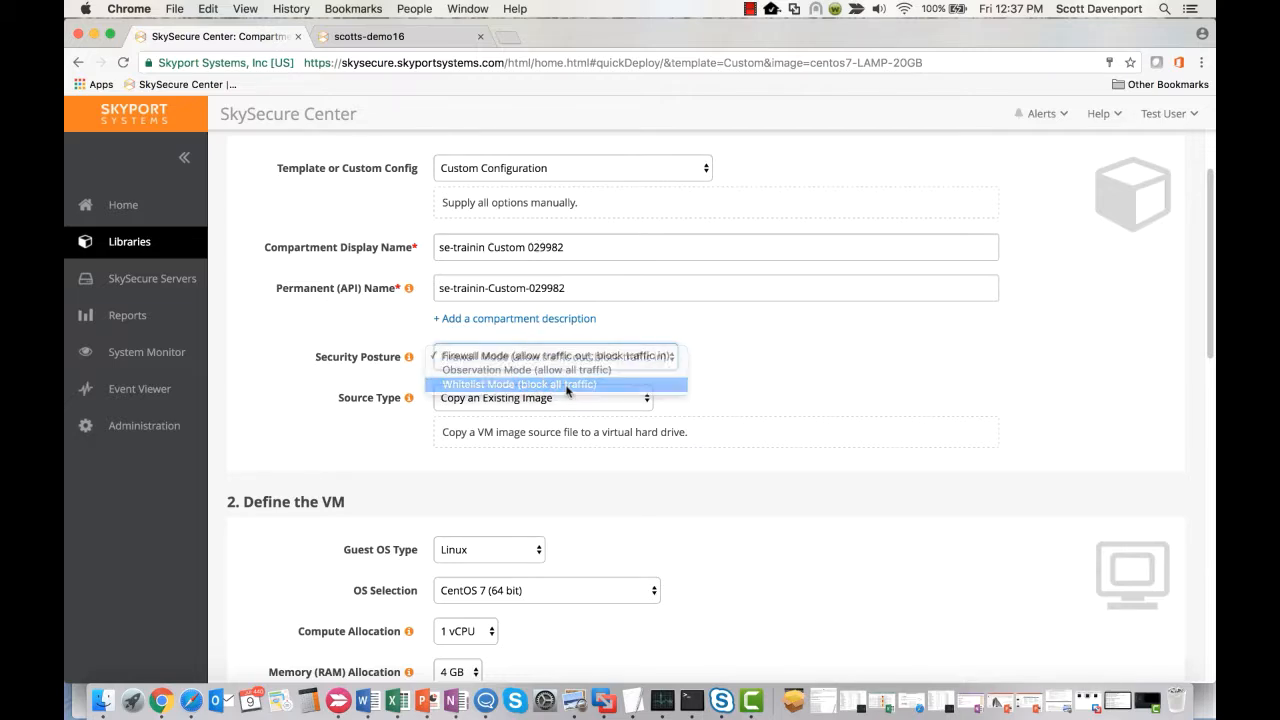
# Step: Set the new compartment's source type to Clean Install from an ISO Image (CD/DVD)
pyautogui.scroll(-3, 763, 391)
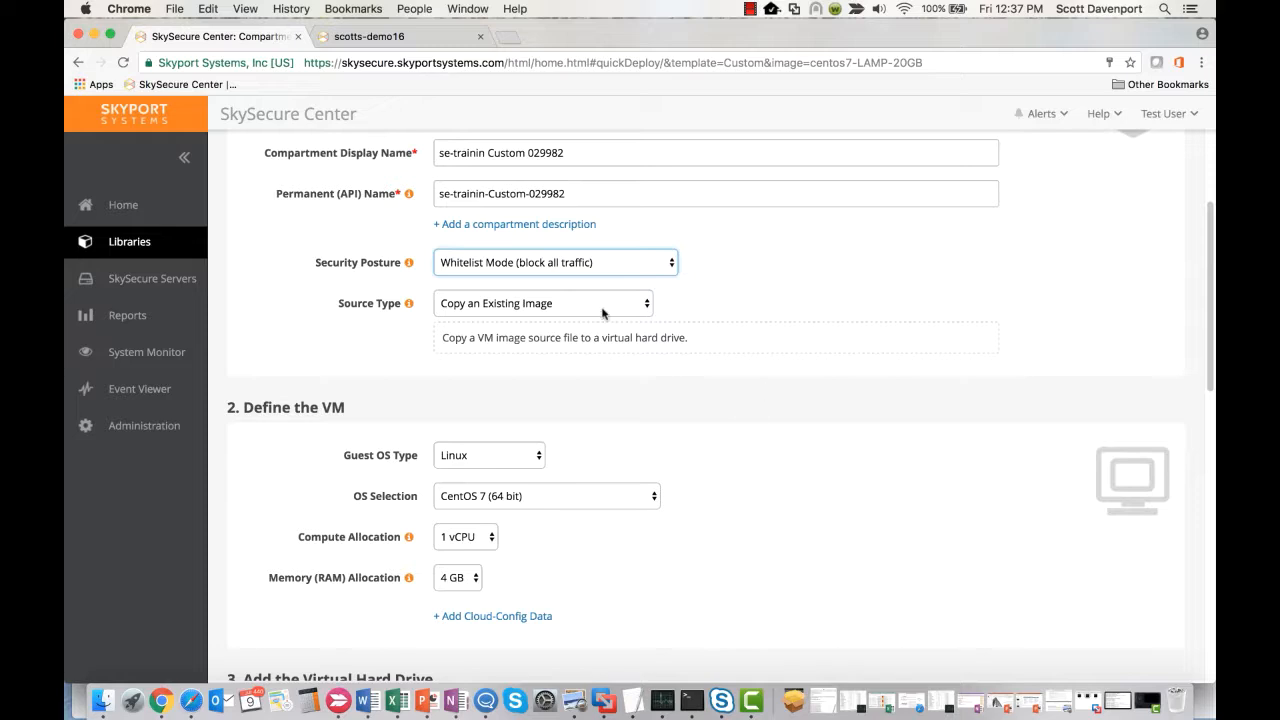
pyautogui.click(597, 309)
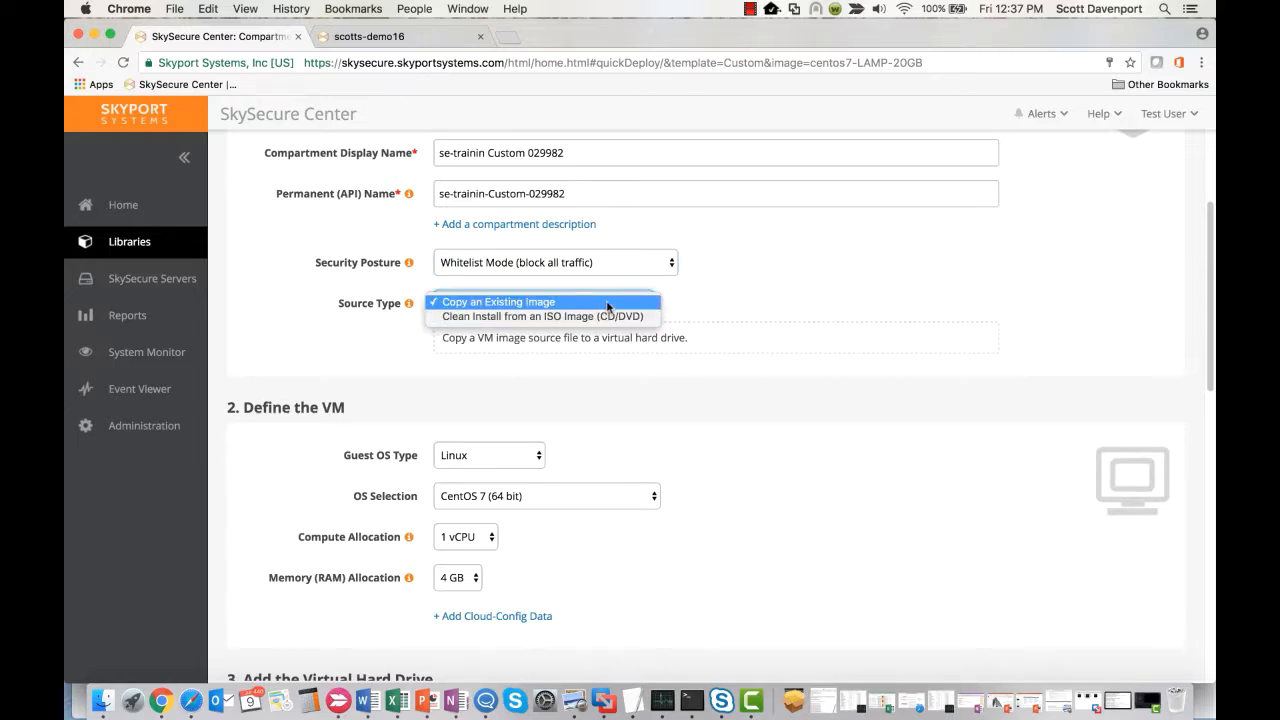
pyautogui.click(607, 317)
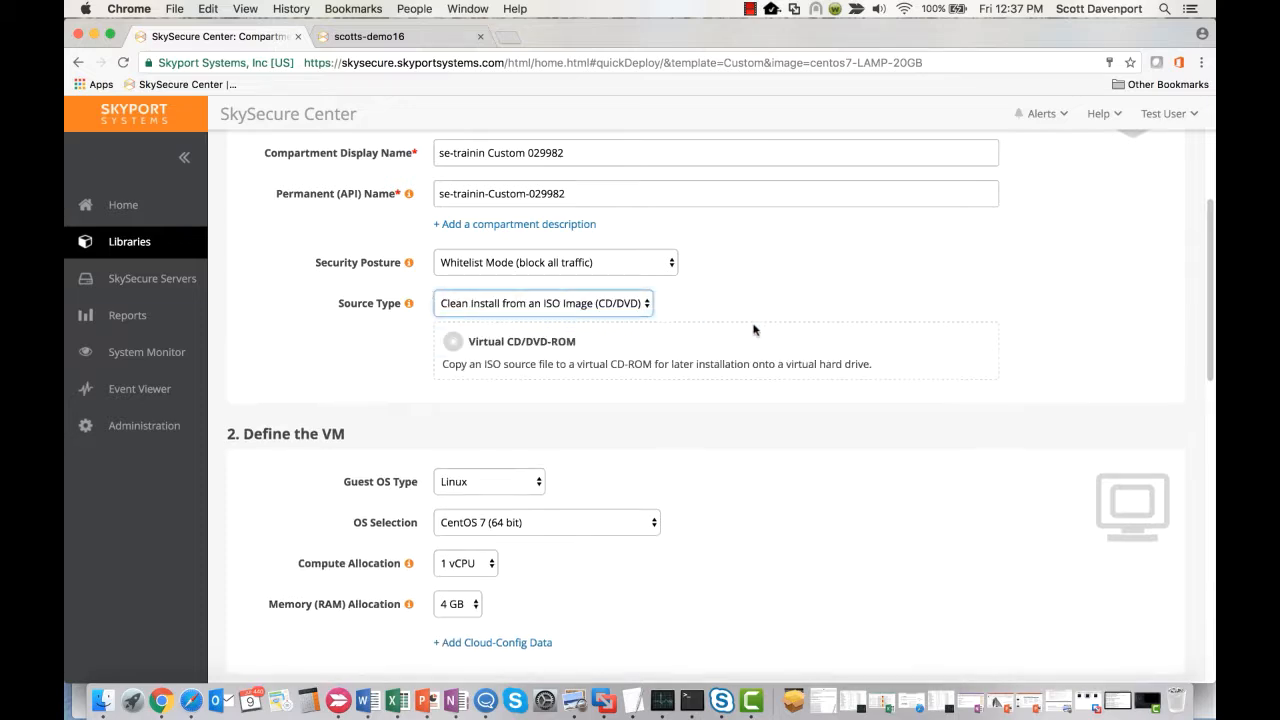
# Step: Define the VM with Microsoft Windows as the guest OS type and Windows Server 2016 as the OS
pyautogui.scroll(-3, 750, 330)
pyautogui.click(505, 377)
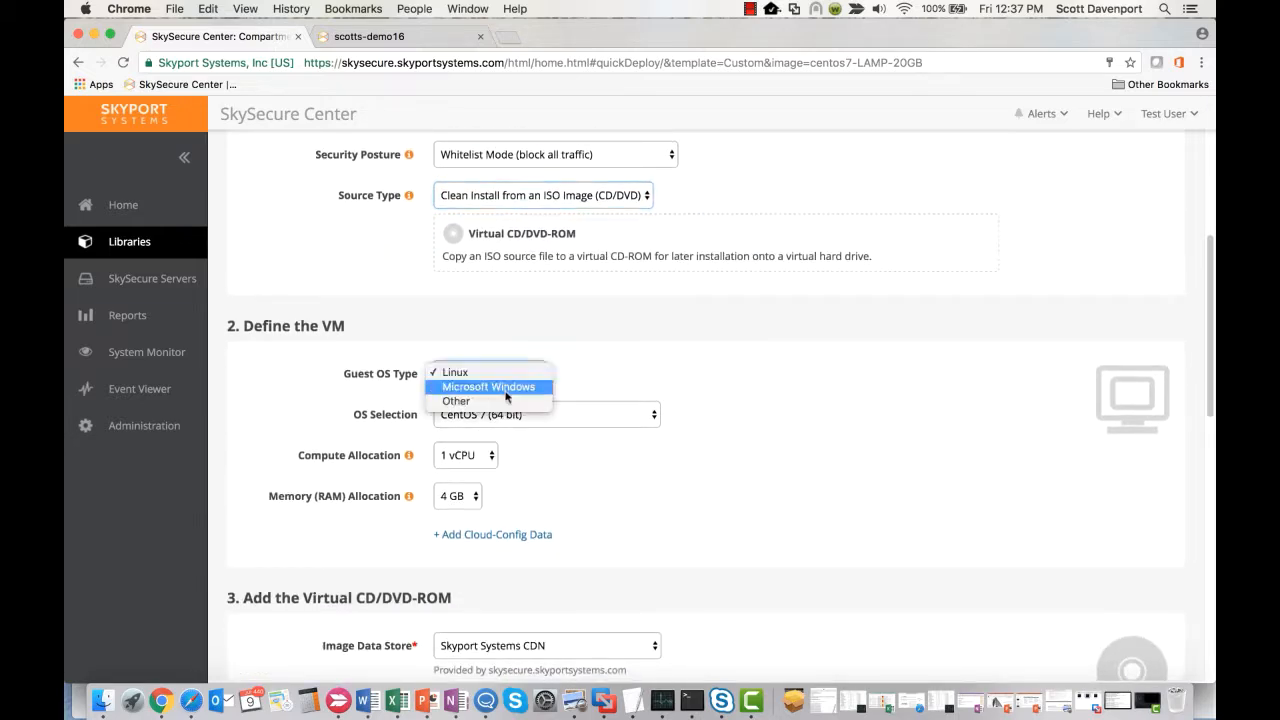
pyautogui.click(505, 387)
pyautogui.click(537, 420)
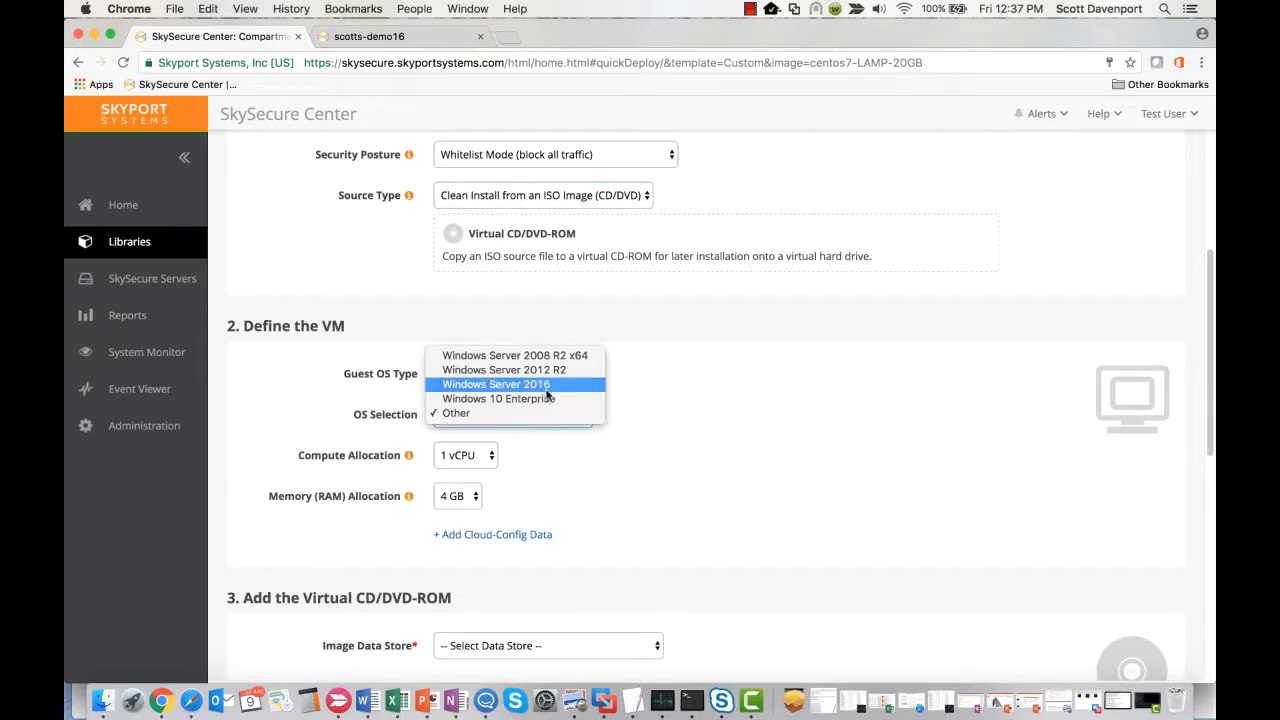
pyautogui.click(547, 388)
# Step: Review the deployment form's resource, install image, virtual hard drive and network settings, including the available connectivity modes
pyautogui.scroll(-3, 780, 406)
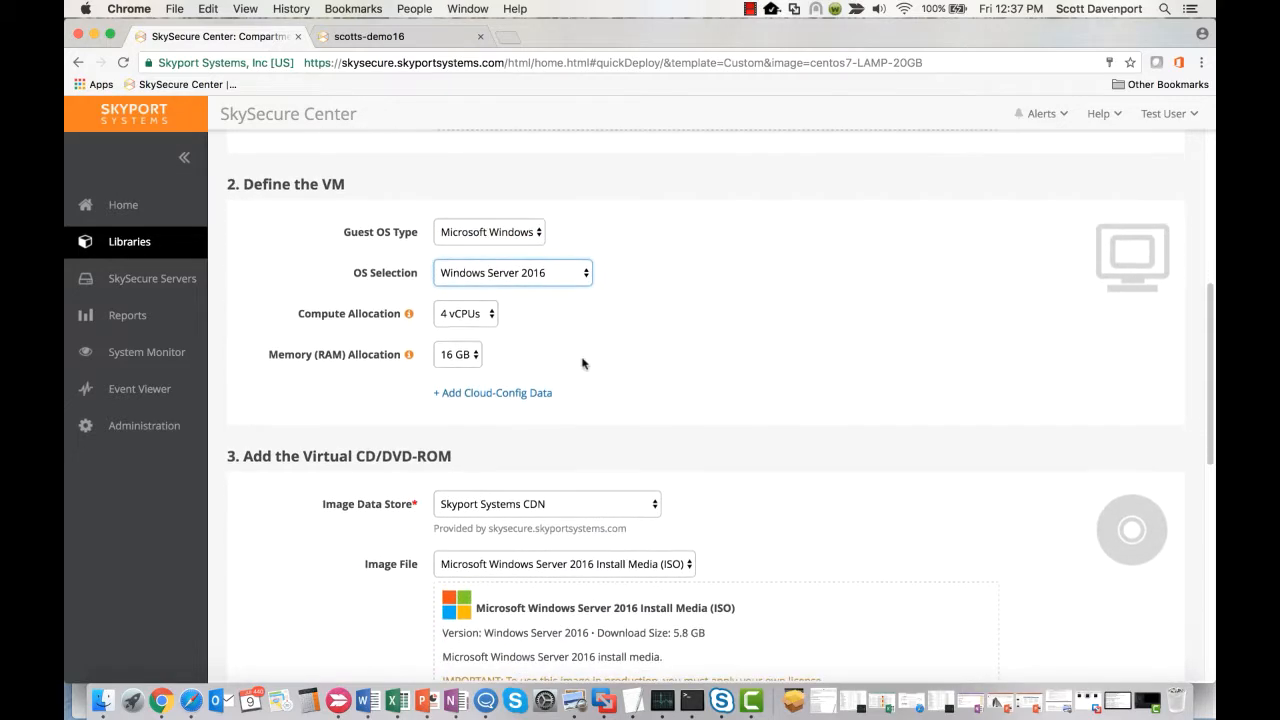
pyautogui.scroll(-8, 740, 392)
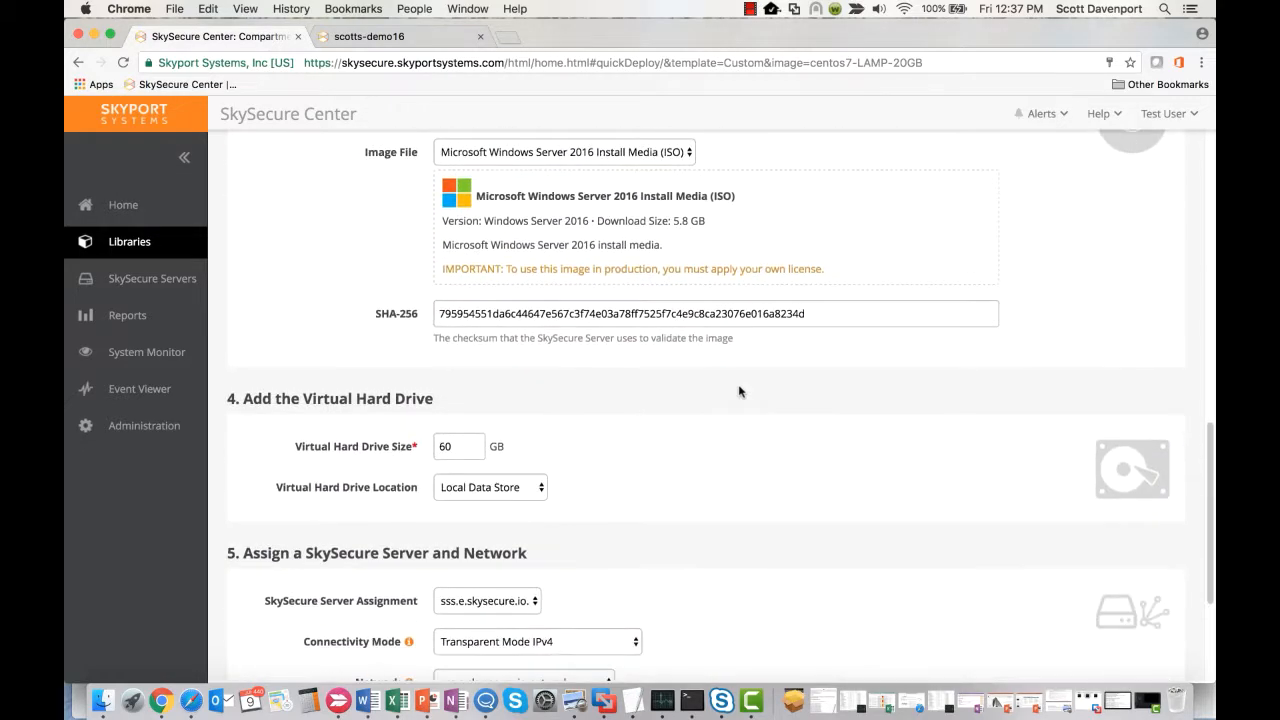
pyautogui.scroll(-3, 683, 446)
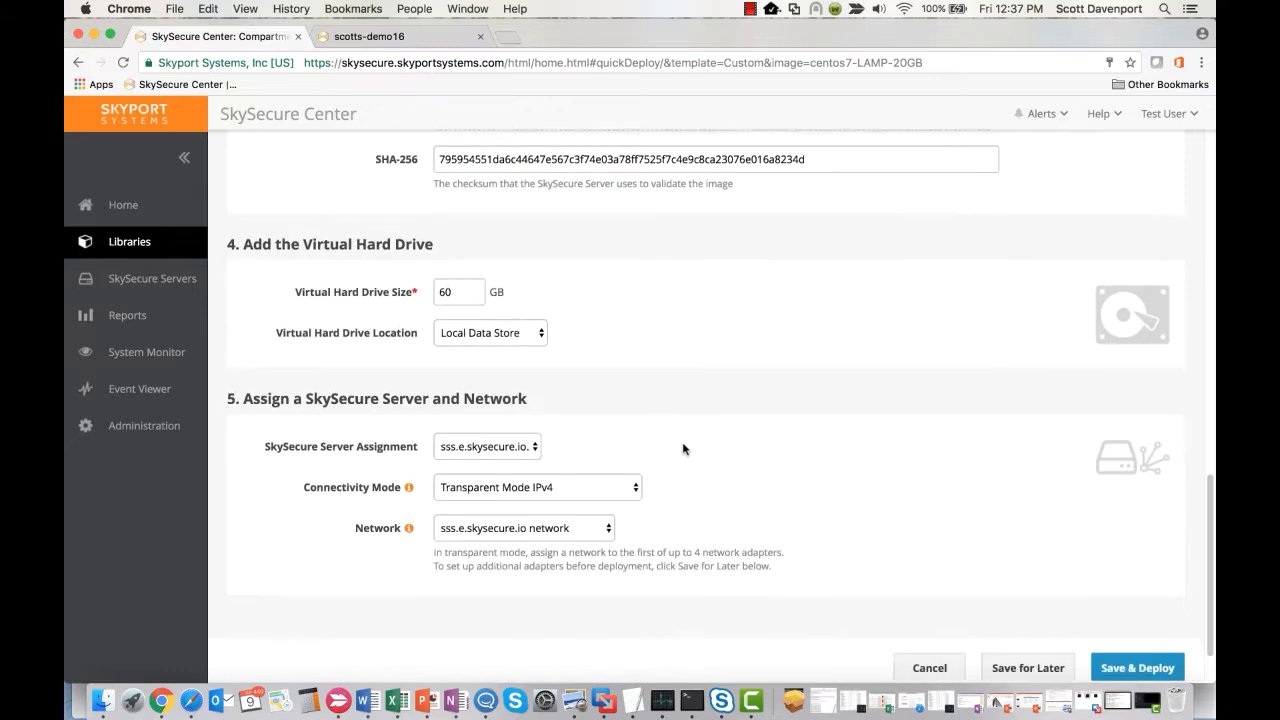
pyautogui.click(518, 486)
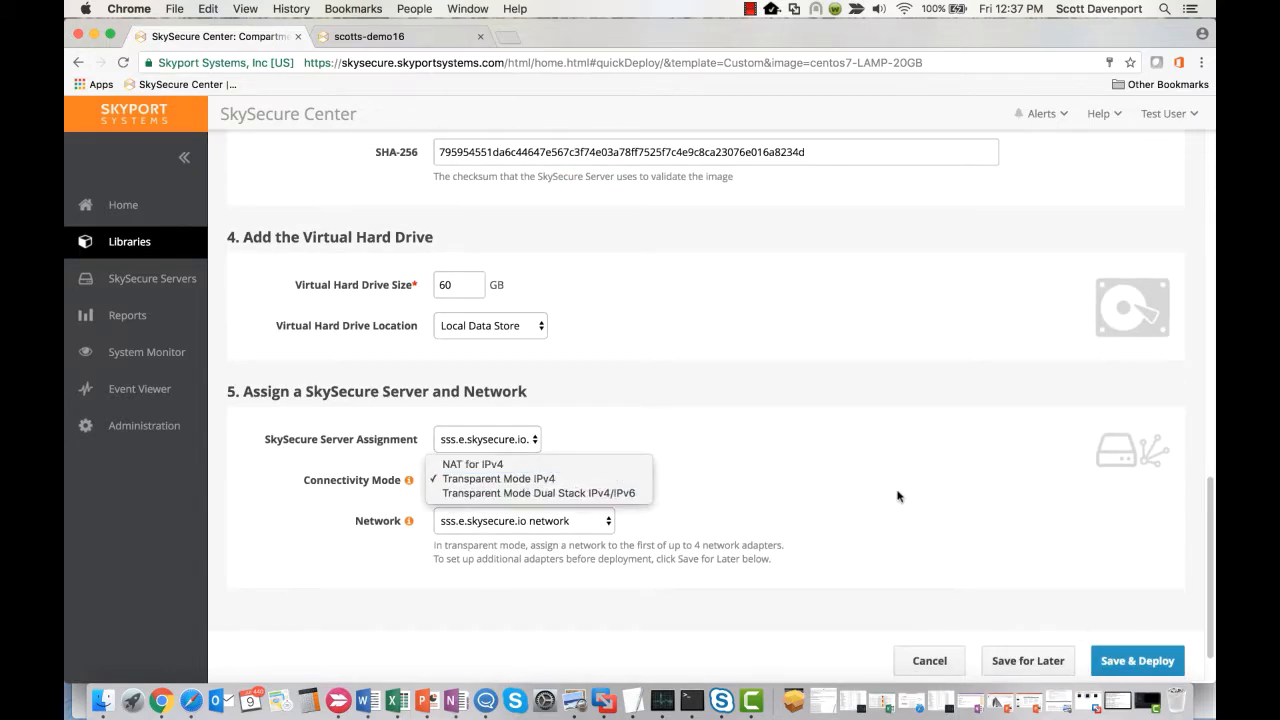
pyautogui.click(799, 432)
pyautogui.scroll(5, 799, 432)
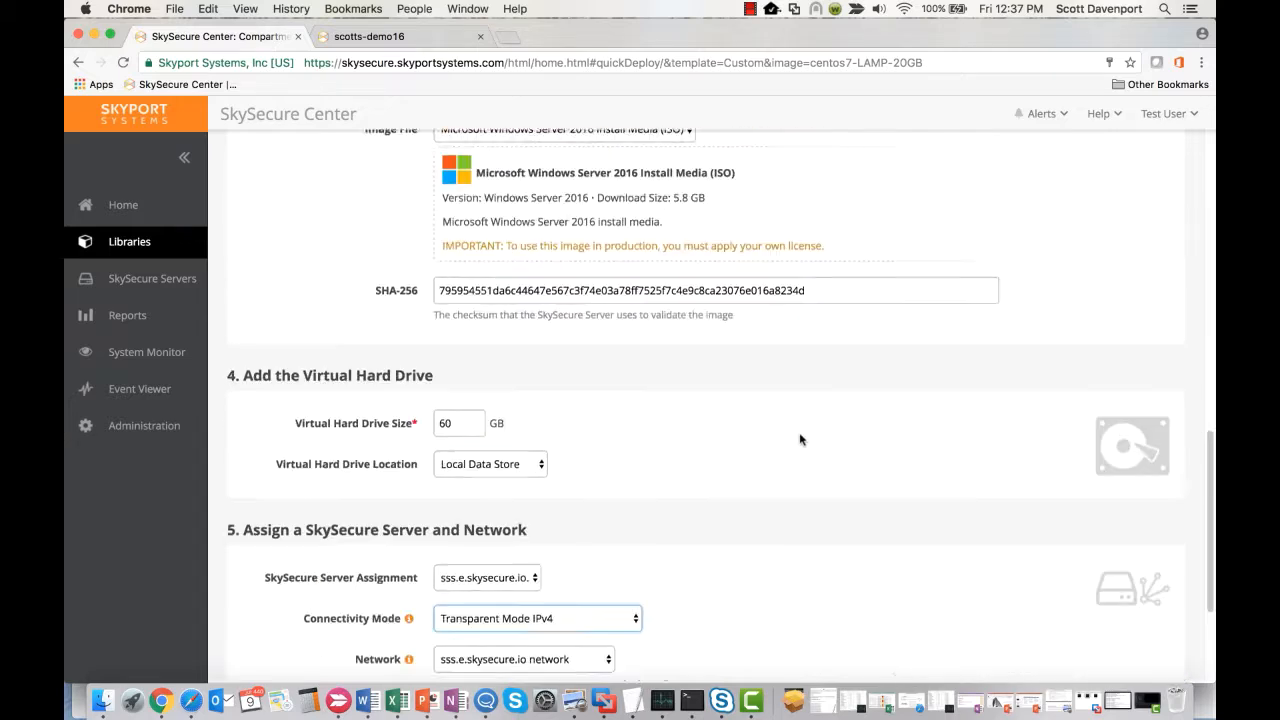
# Step: Leave the deployment form, open the scotts-demo16 compartment and review its network adapter, security posture, whitelist entitlements and services
pyautogui.click(133, 243)
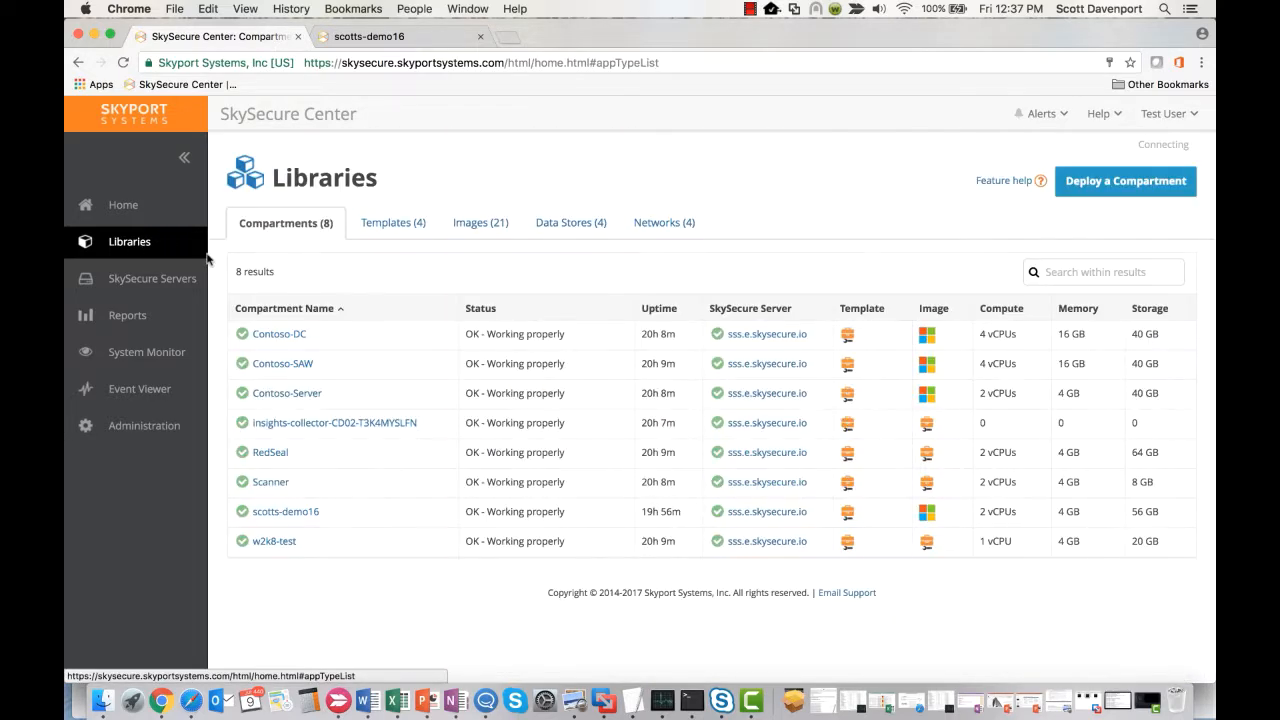
pyautogui.click(285, 512)
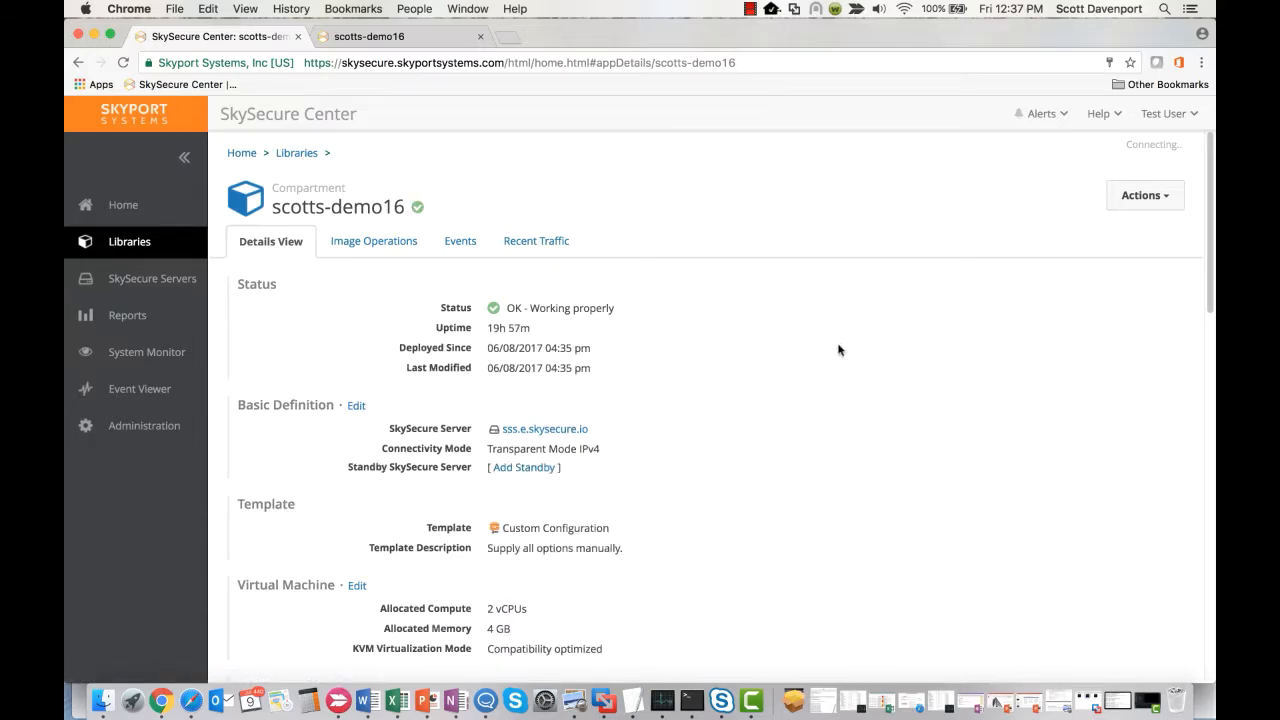
pyautogui.scroll(-5, 745, 340)
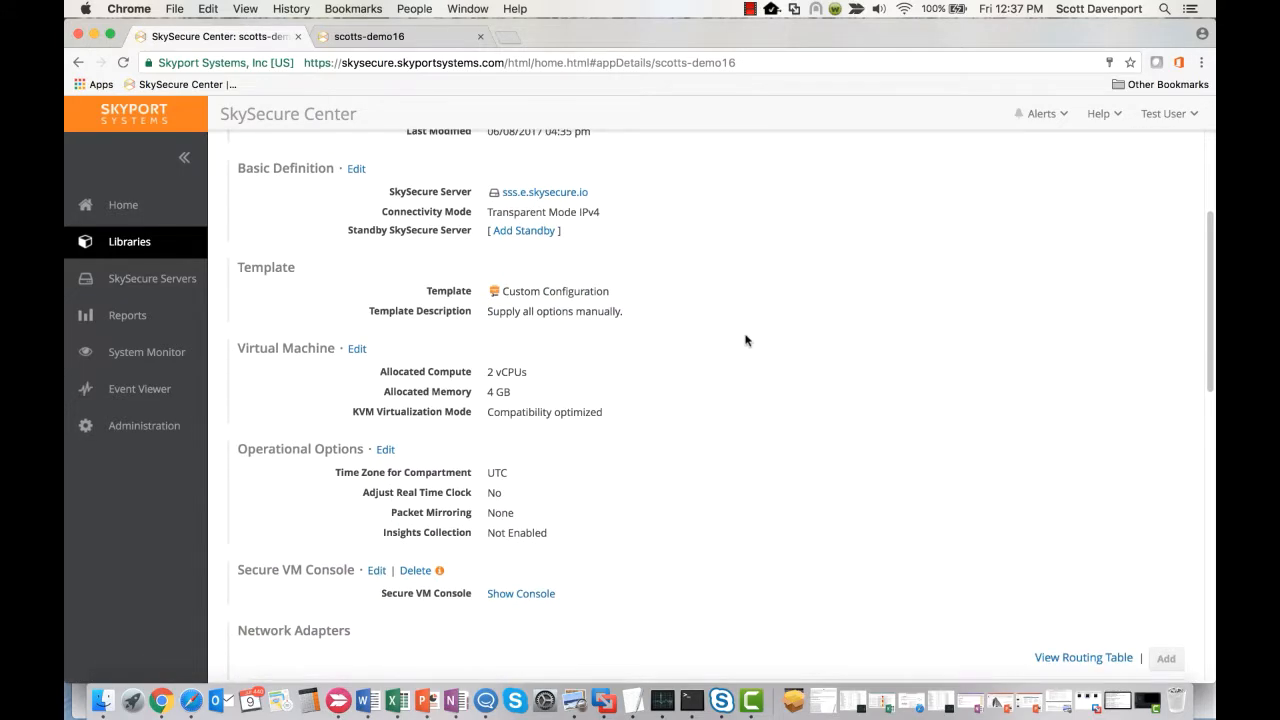
pyautogui.scroll(-10, 745, 340)
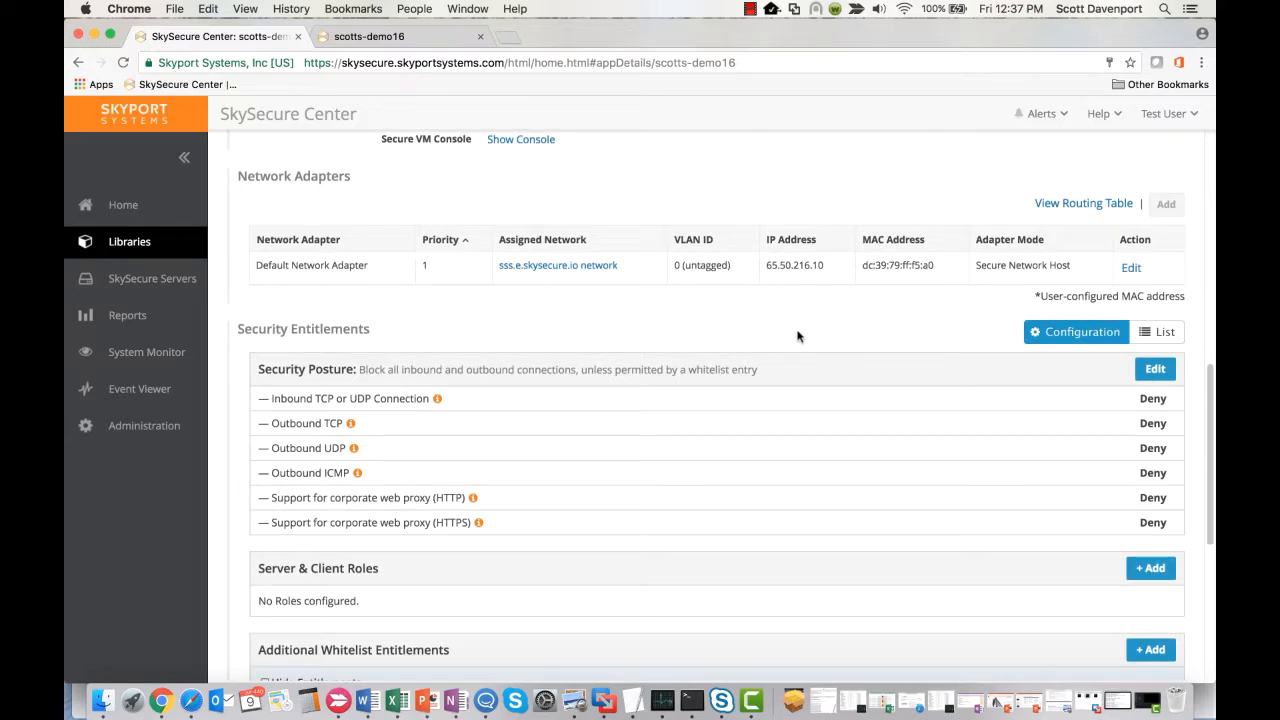
pyautogui.scroll(-1, 714, 321)
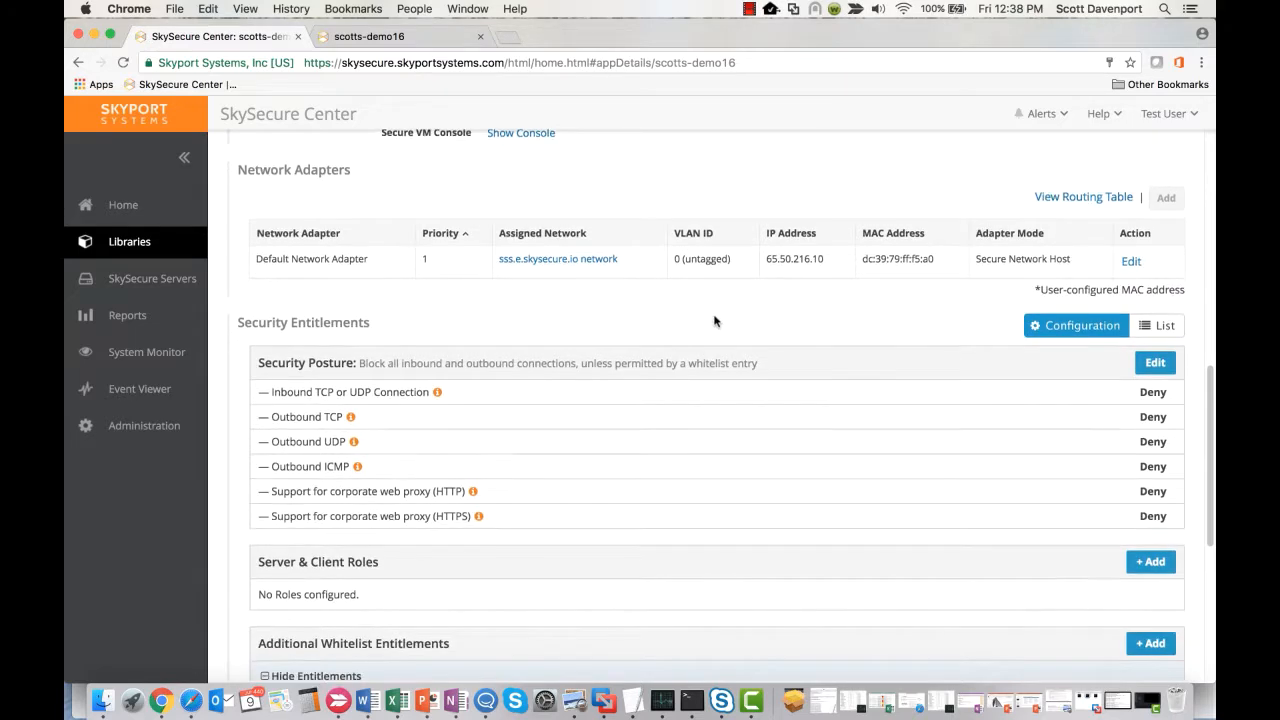
pyautogui.scroll(-2, 714, 321)
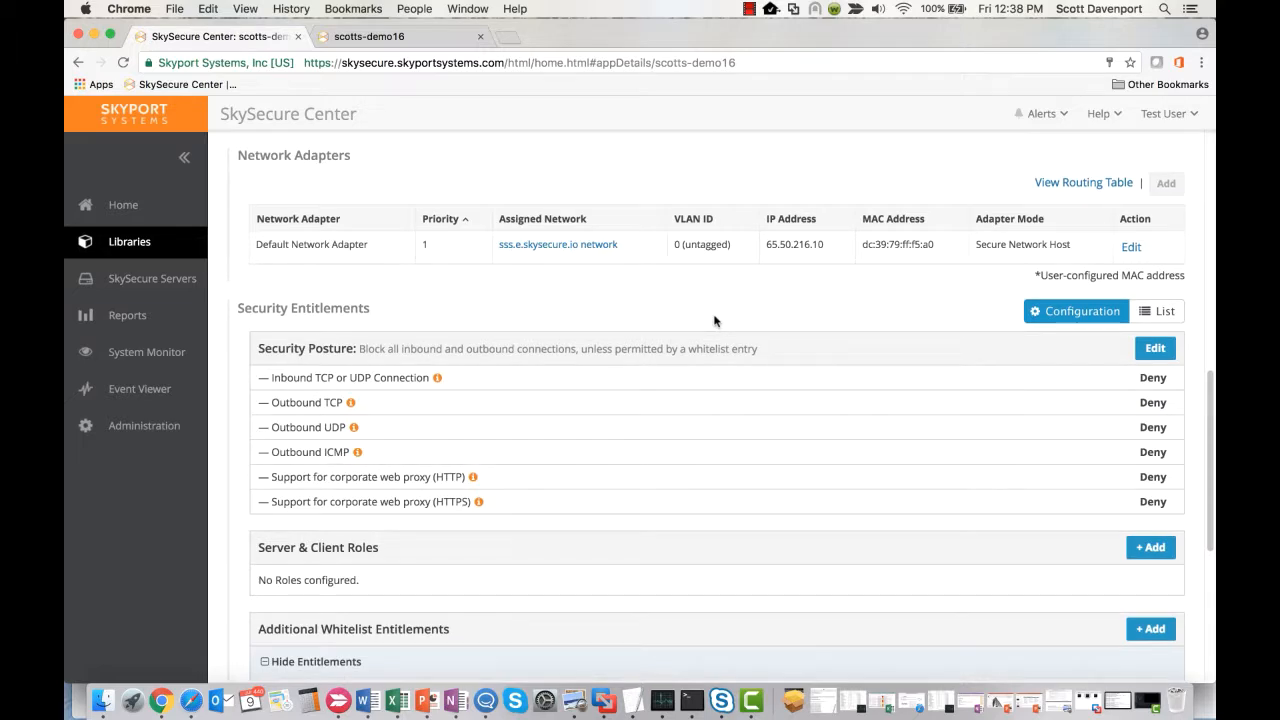
pyautogui.scroll(-3, 708, 300)
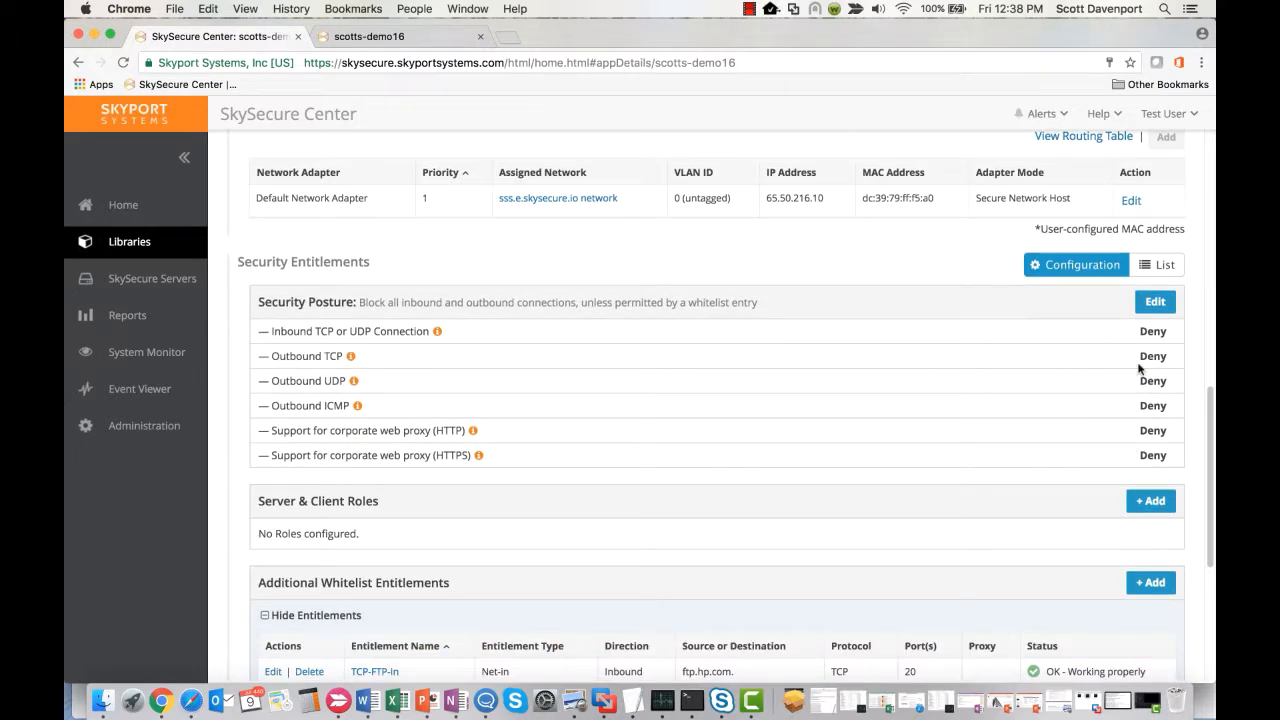
pyautogui.scroll(-5, 894, 371)
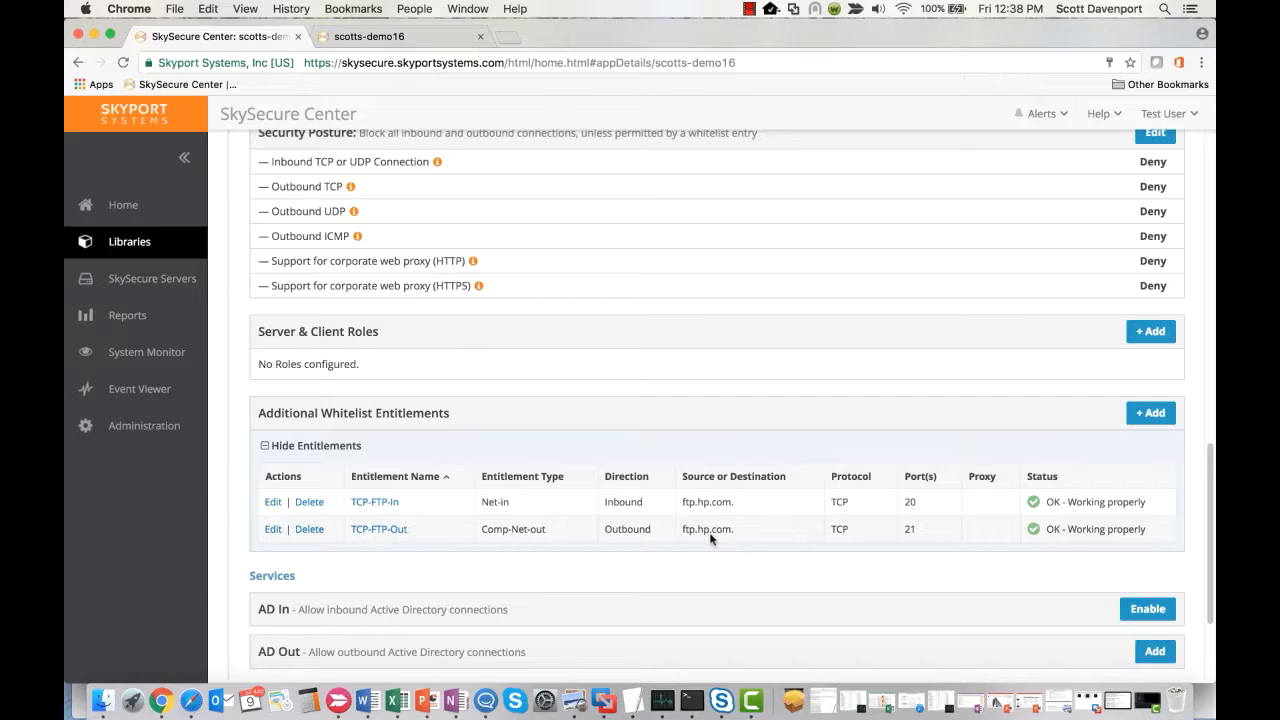
pyautogui.scroll(-3, 710, 538)
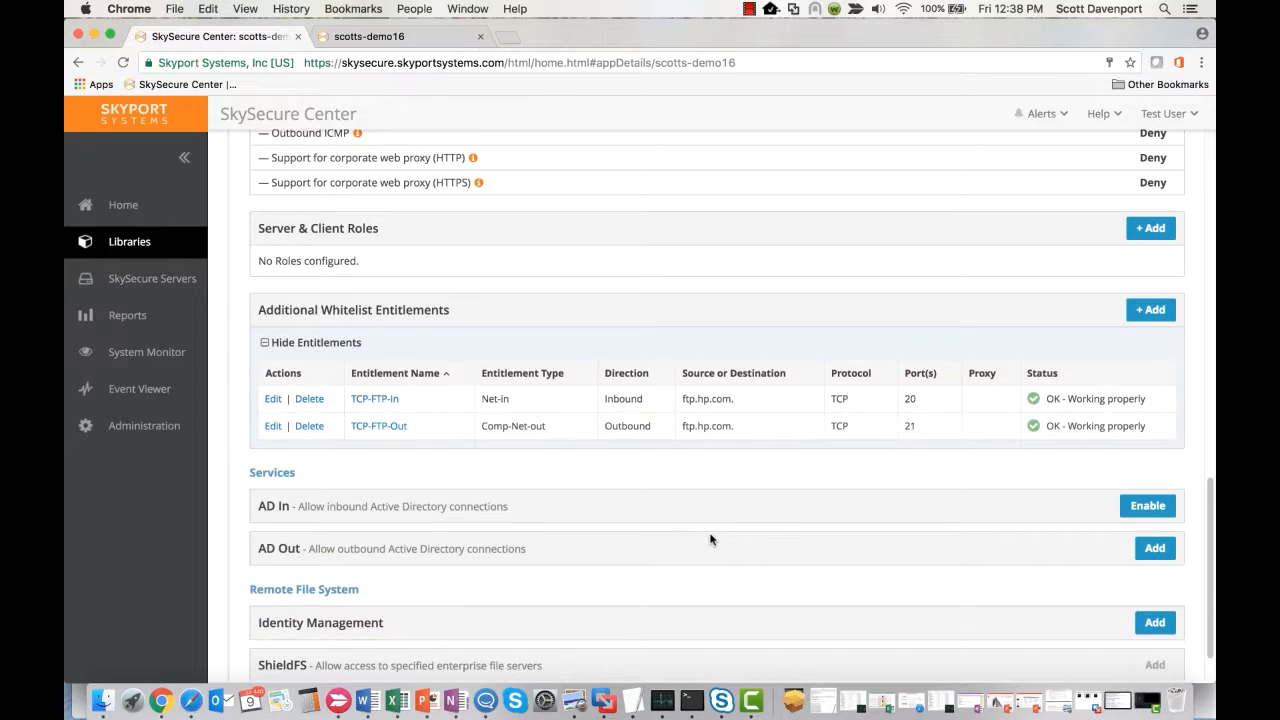
# Step: Switch to the secure VM console of scotts-demo16 and bring the Windows taskbar into view
pyautogui.scroll(14, 710, 538)
pyautogui.scroll(5, 710, 538)
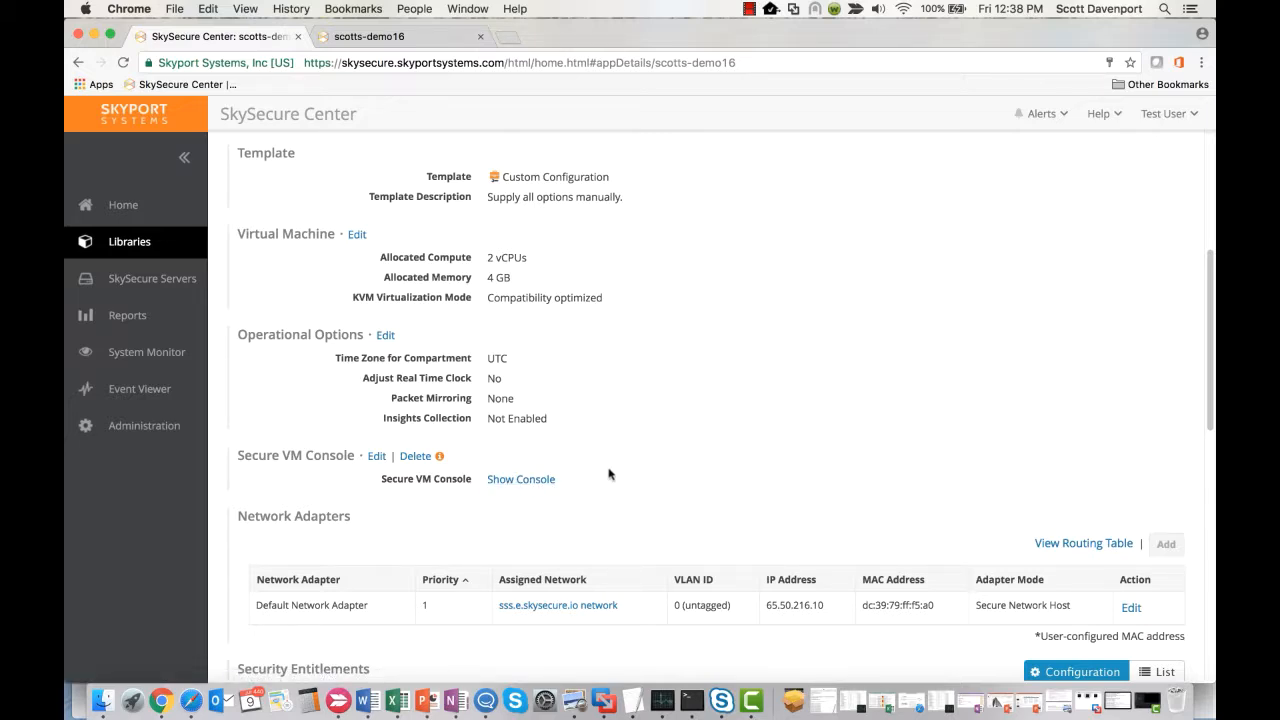
pyautogui.click(531, 482)
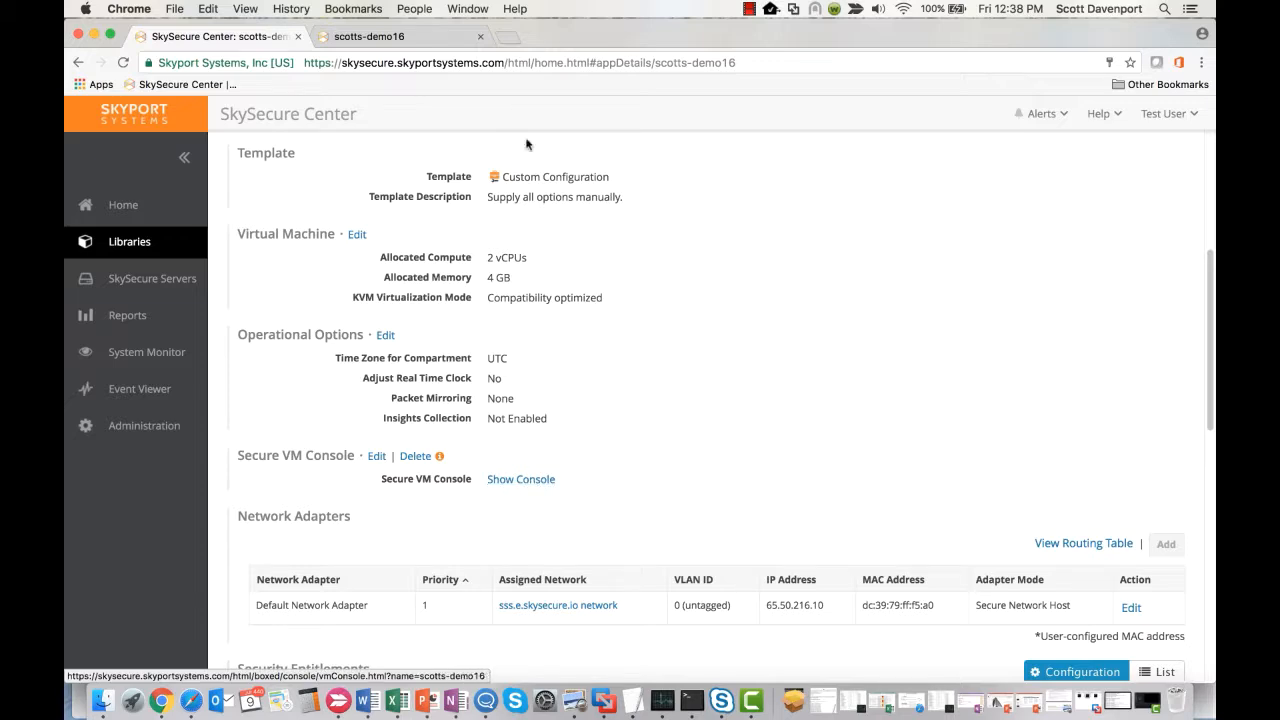
pyautogui.click(395, 37)
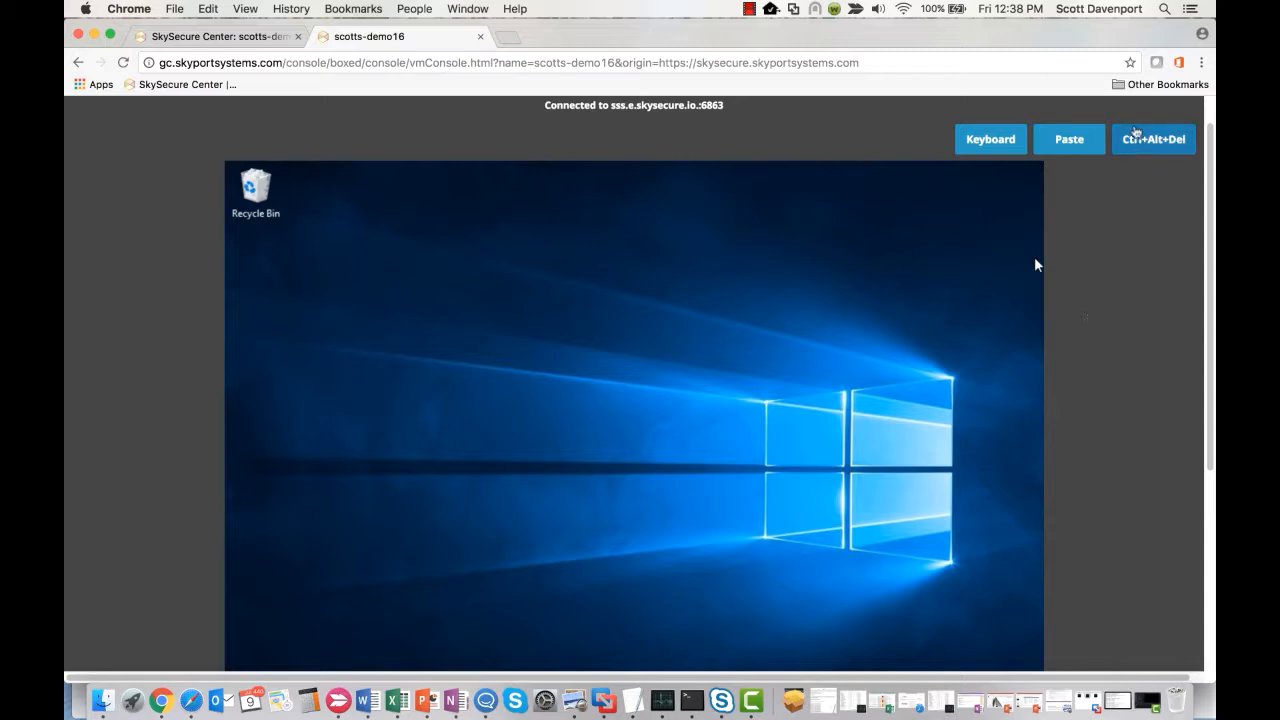
pyautogui.scroll(-4, 1094, 370)
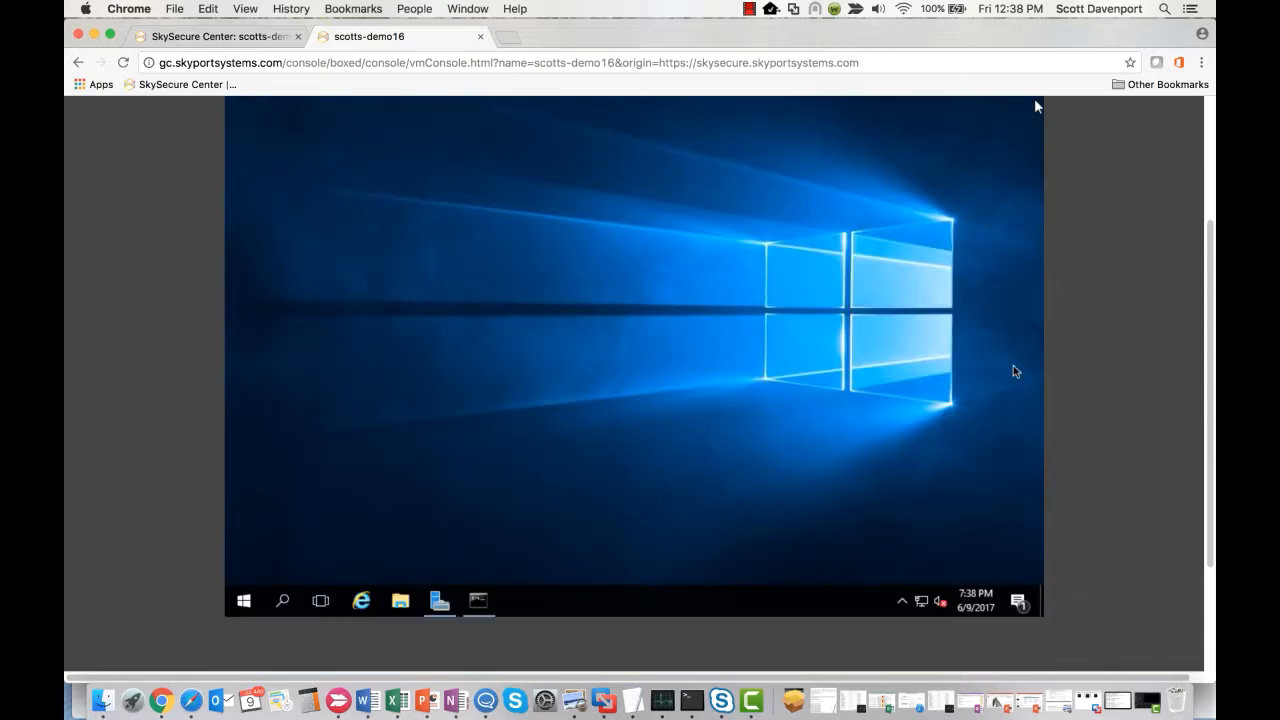
pyautogui.click(362, 600)
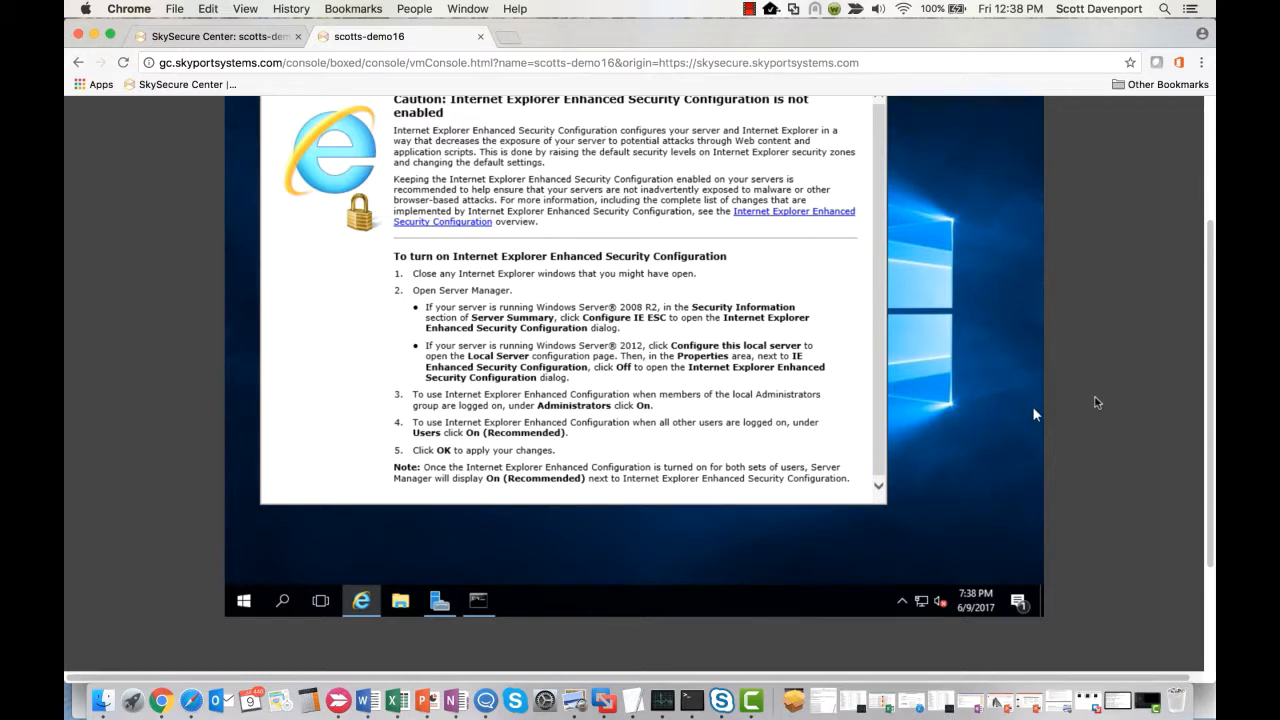
pyautogui.scroll(3, 1032, 406)
pyautogui.click(468, 186)
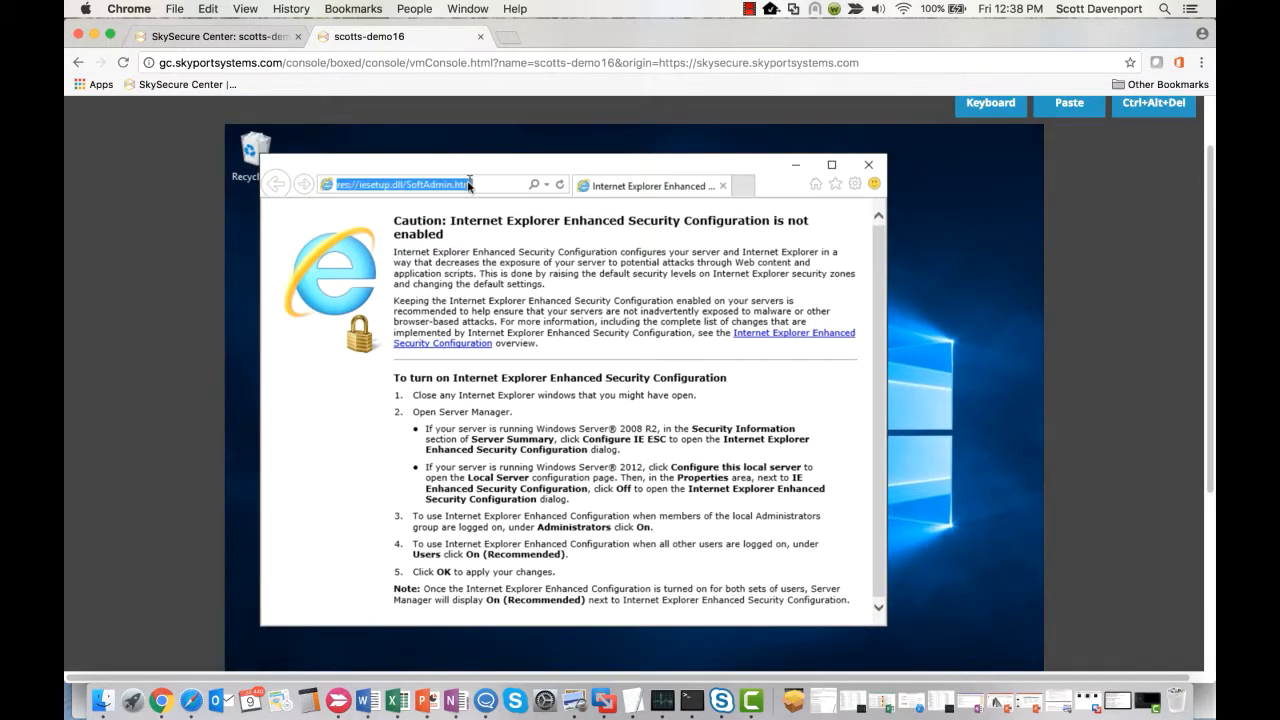
pyautogui.write('www.')
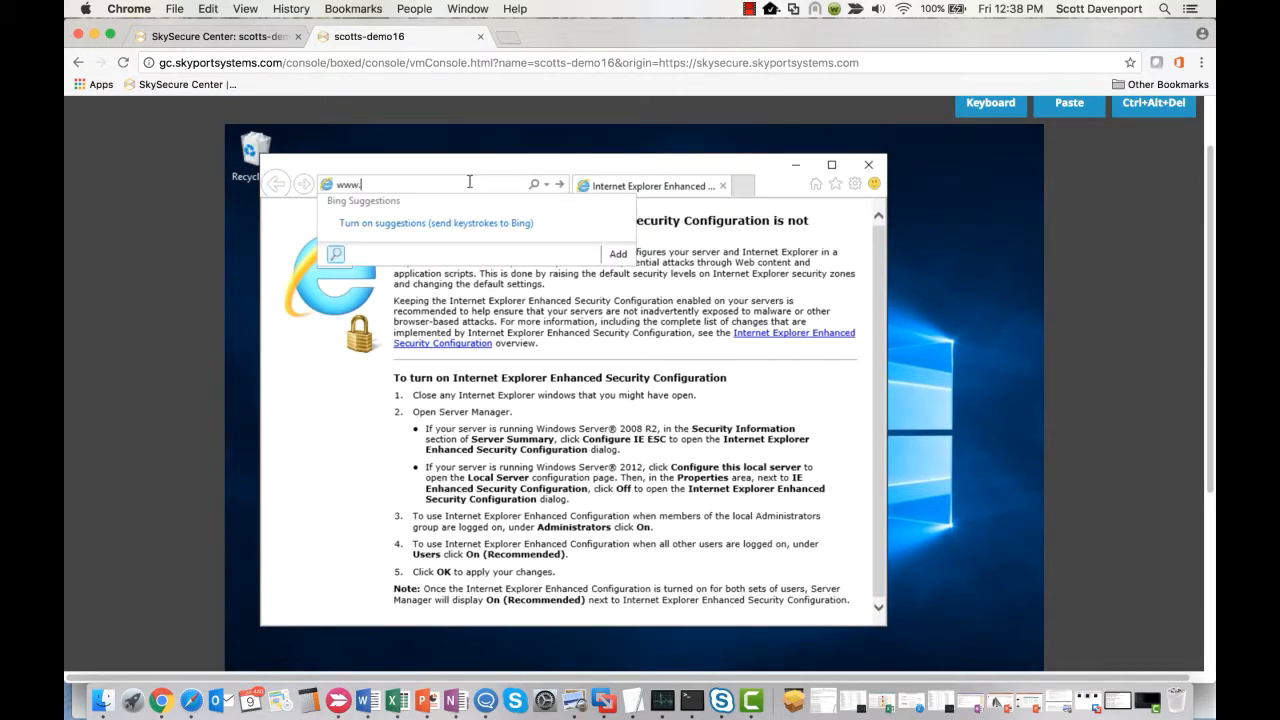
pyautogui.write('cnn.com')
pyautogui.press('Return')
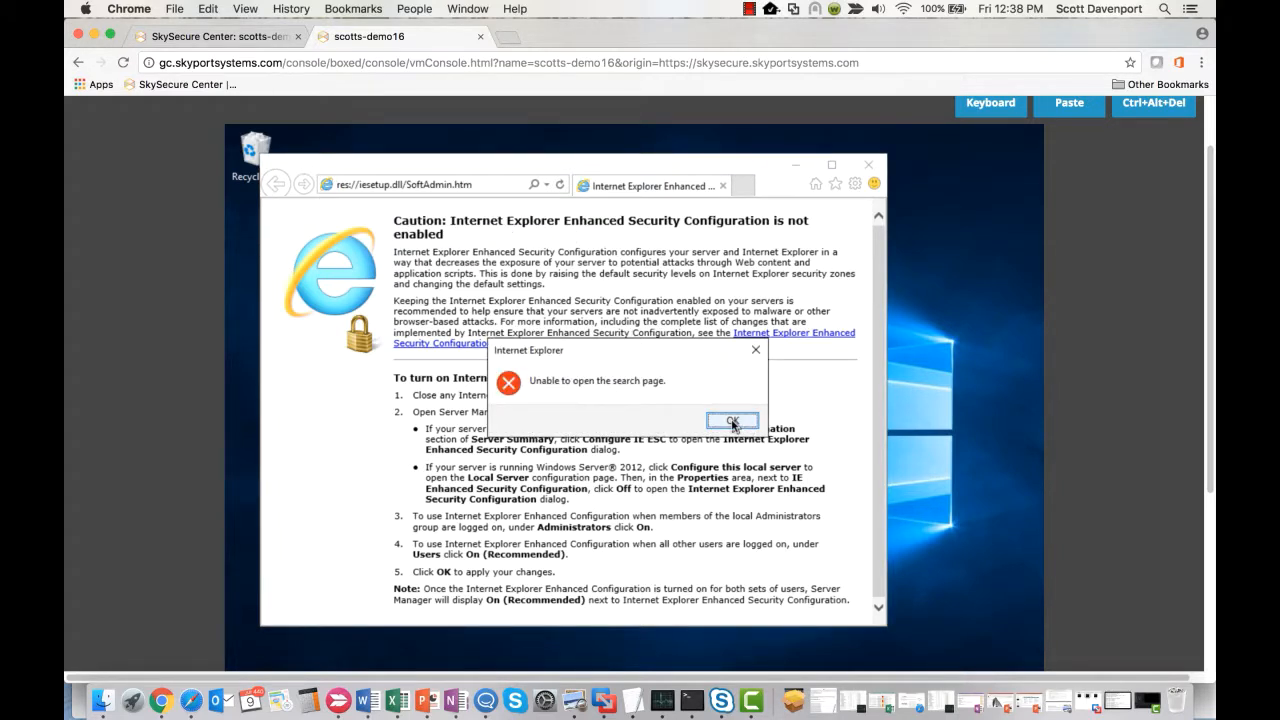
pyautogui.click(733, 421)
# Step: Try to browse to ww.espn.com in the same Internet Explorer tab and dismiss any error
pyautogui.click(448, 188)
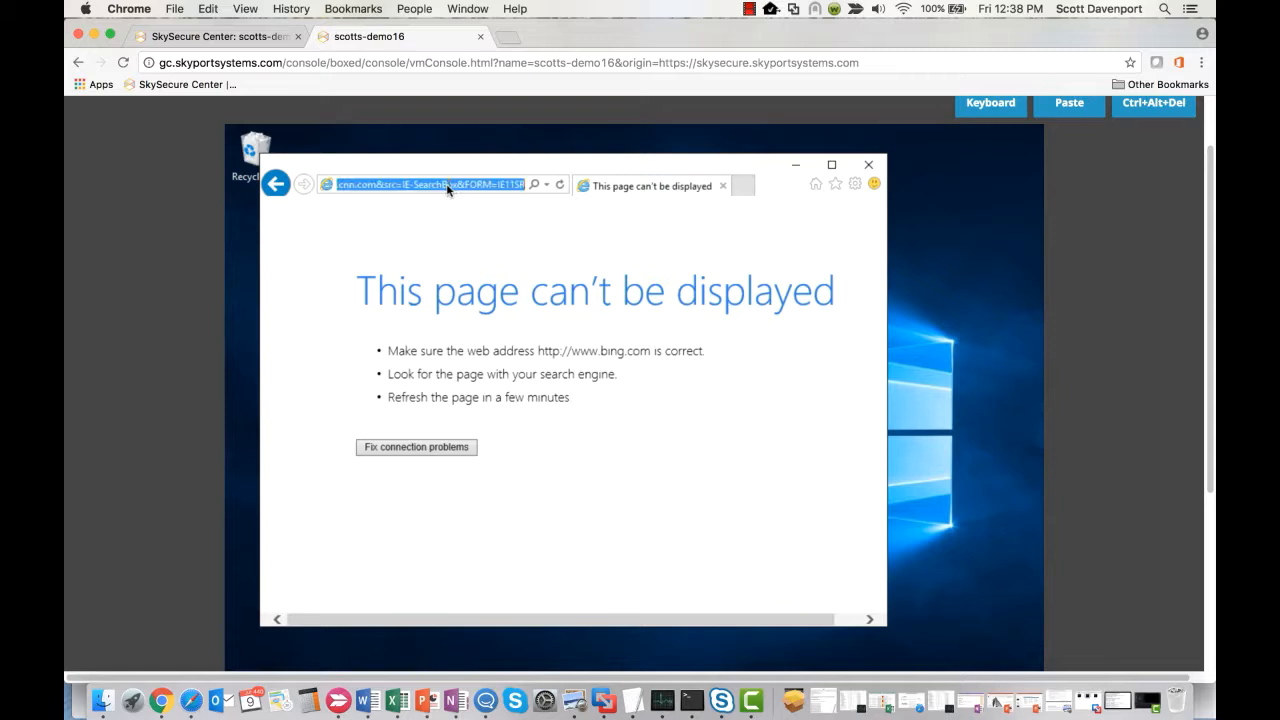
pyautogui.write('ww.esp')
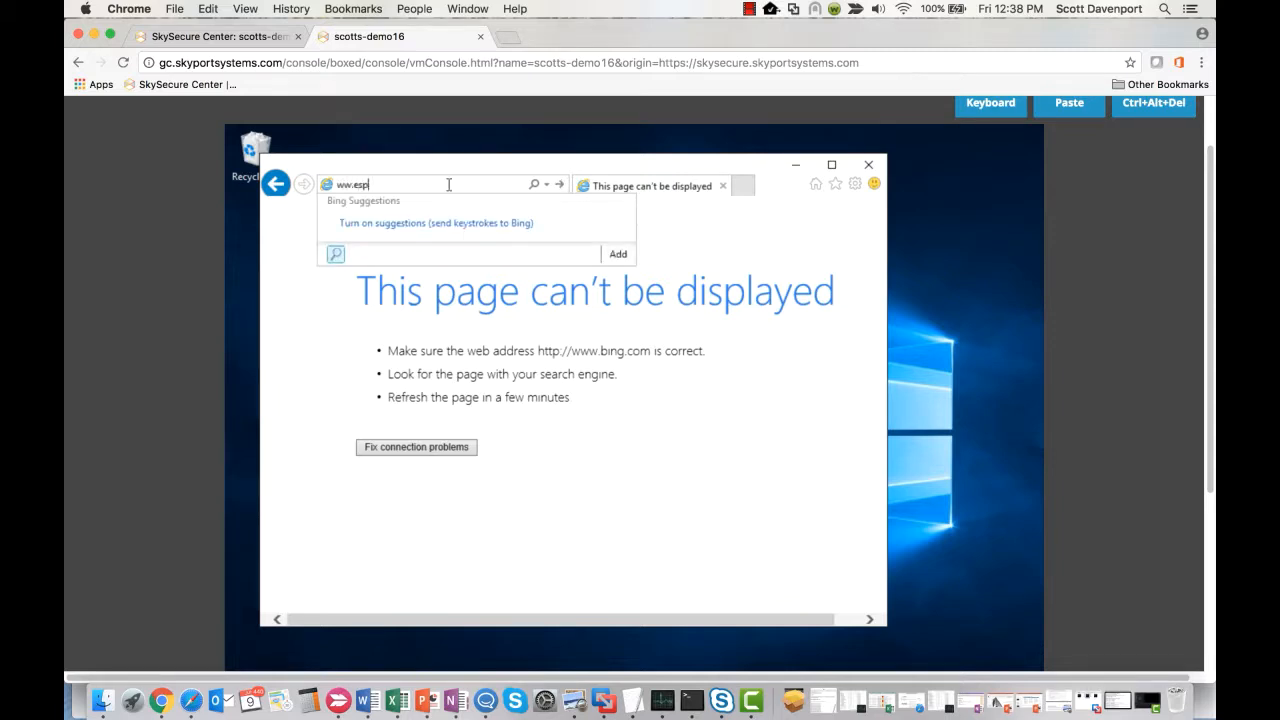
pyautogui.write('n.com')
pyautogui.press('Return')
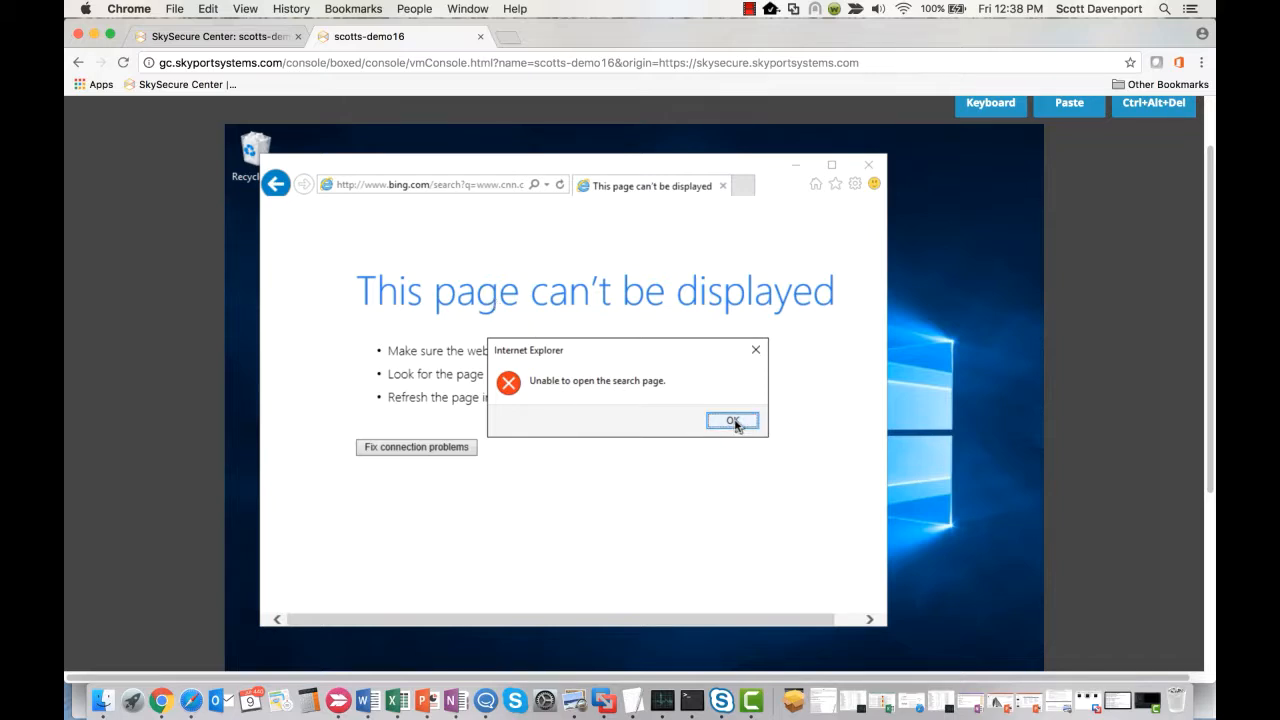
pyautogui.click(734, 425)
# Step: Open the FTP site ftp.hp.com in a new Internet Explorer tab
pyautogui.click(742, 187)
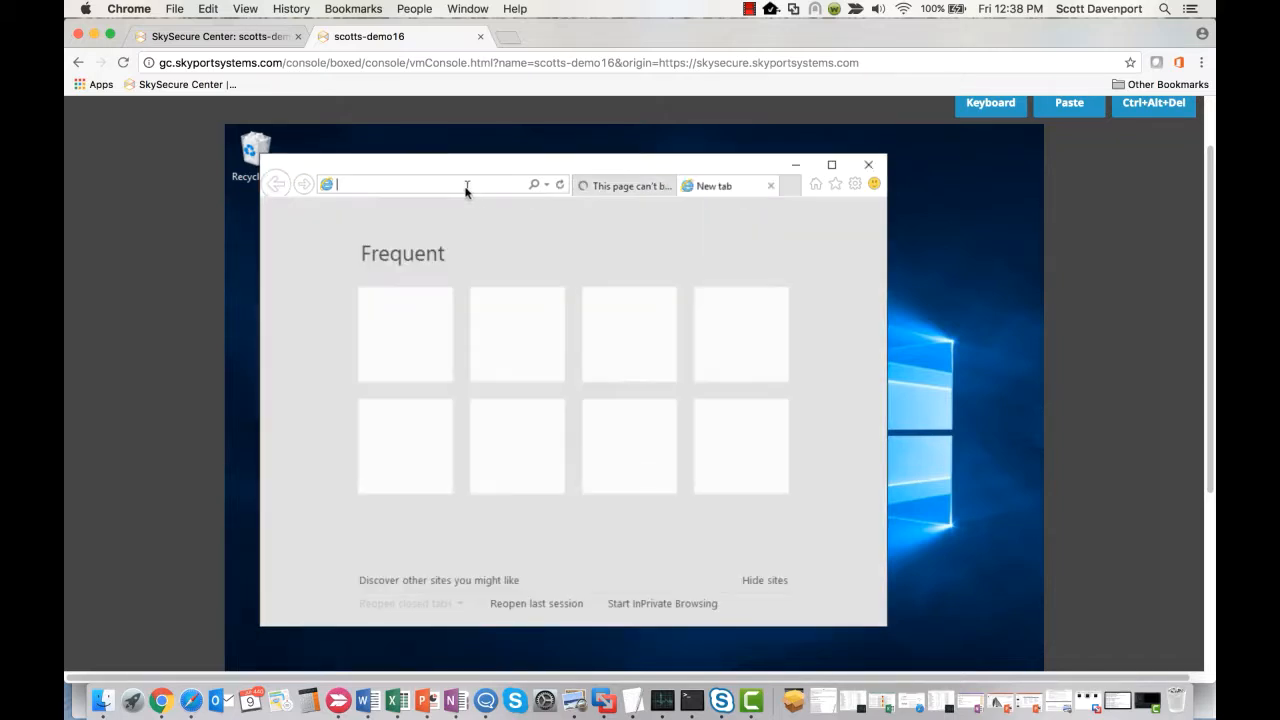
pyautogui.write('ftp.')
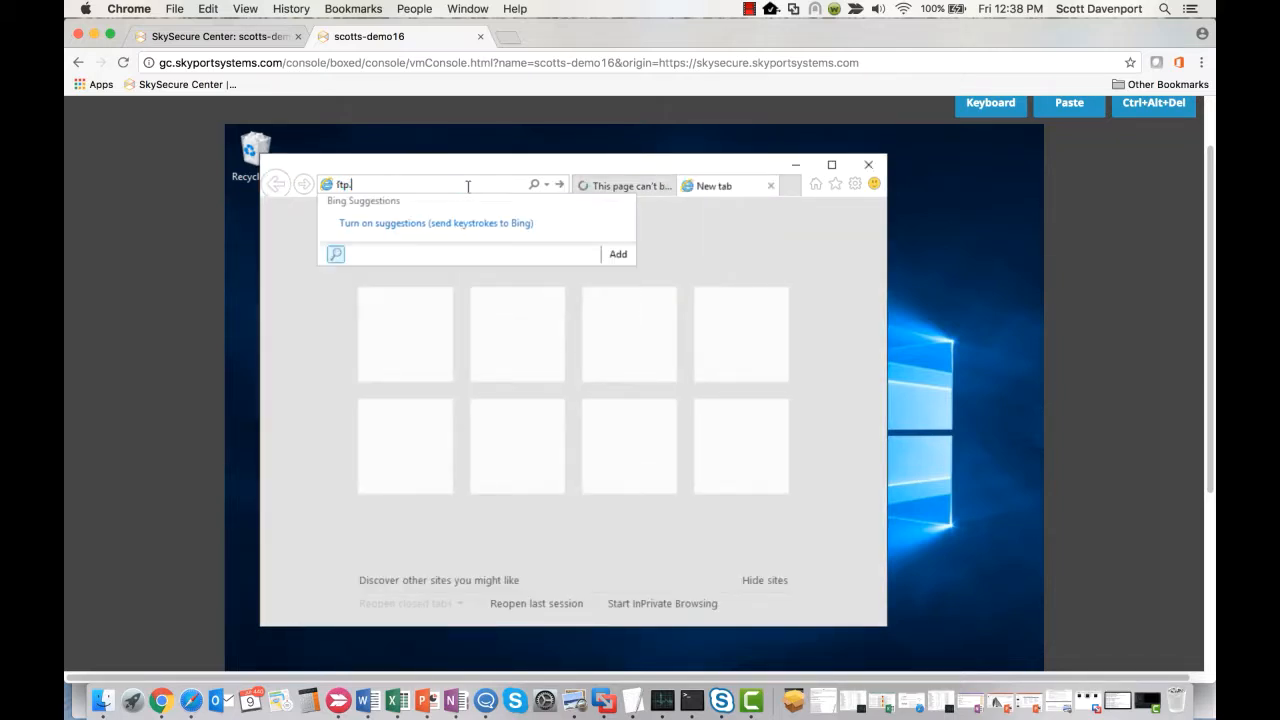
pyautogui.write('hp.com')
pyautogui.press('Return')
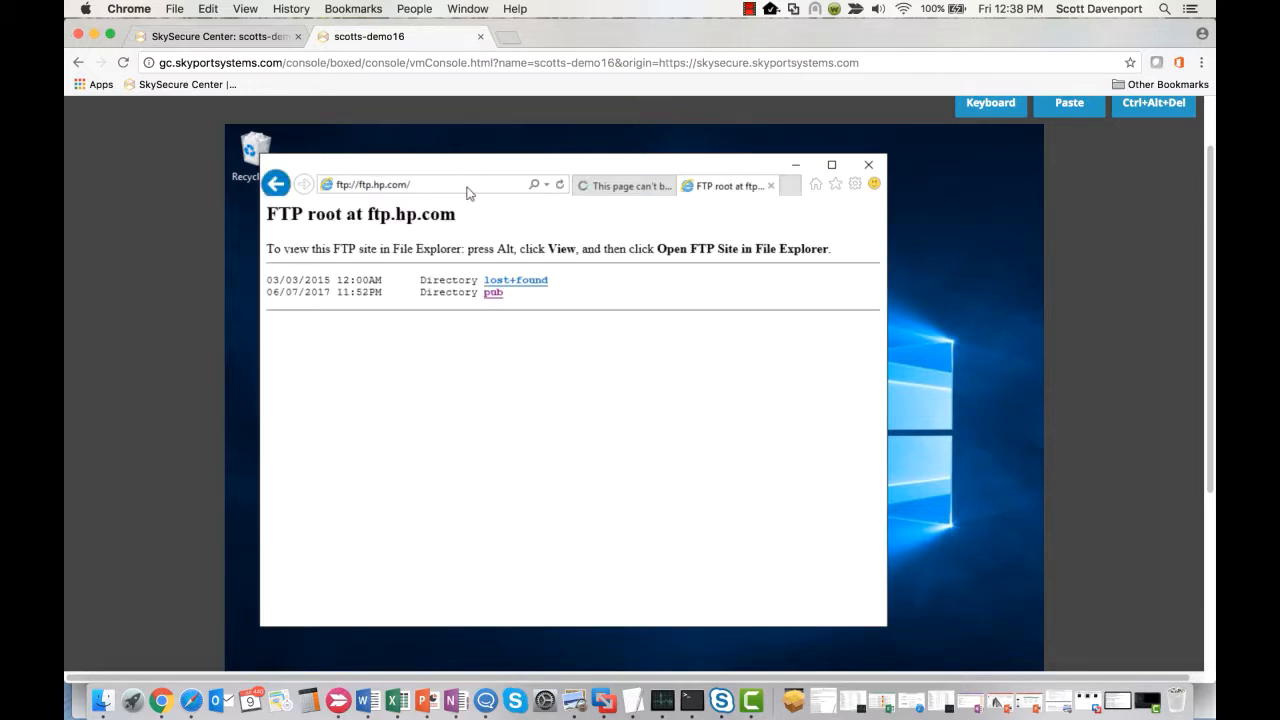
# Step: Navigate the FTP site to the pub/servers/software directory
pyautogui.click(496, 294)
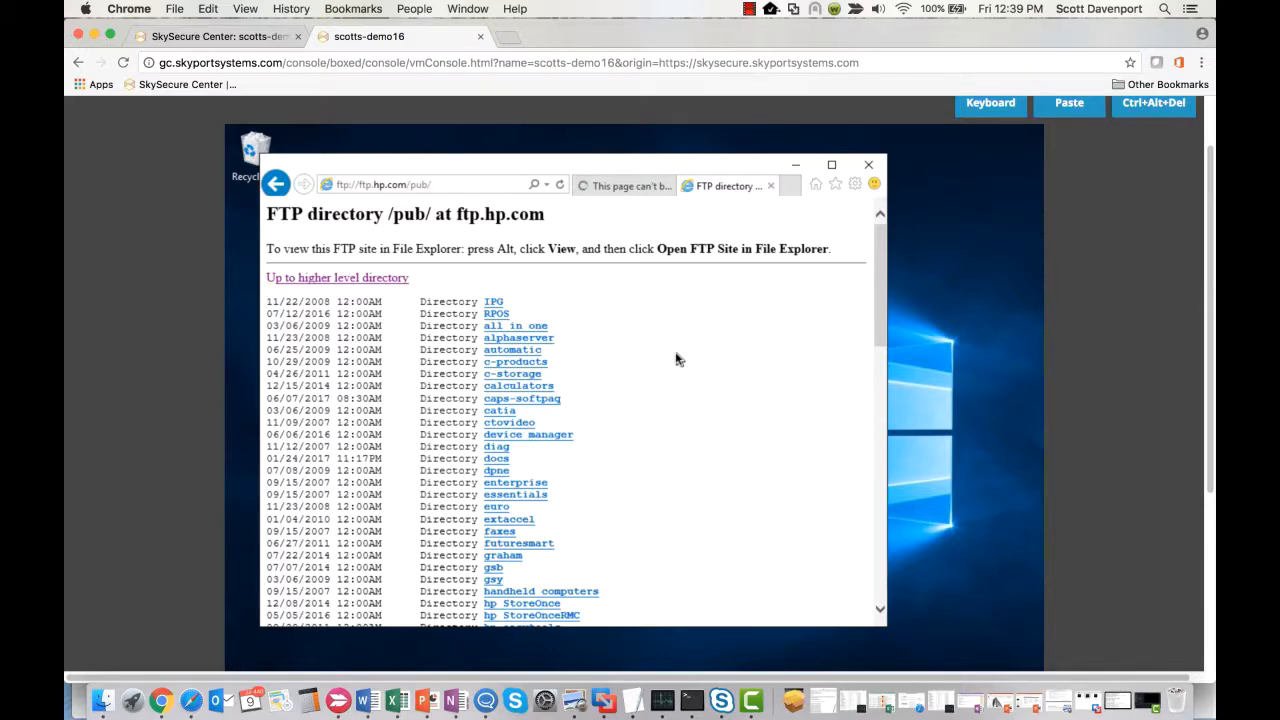
pyautogui.scroll(-20, 676, 359)
pyautogui.scroll(20, 676, 359)
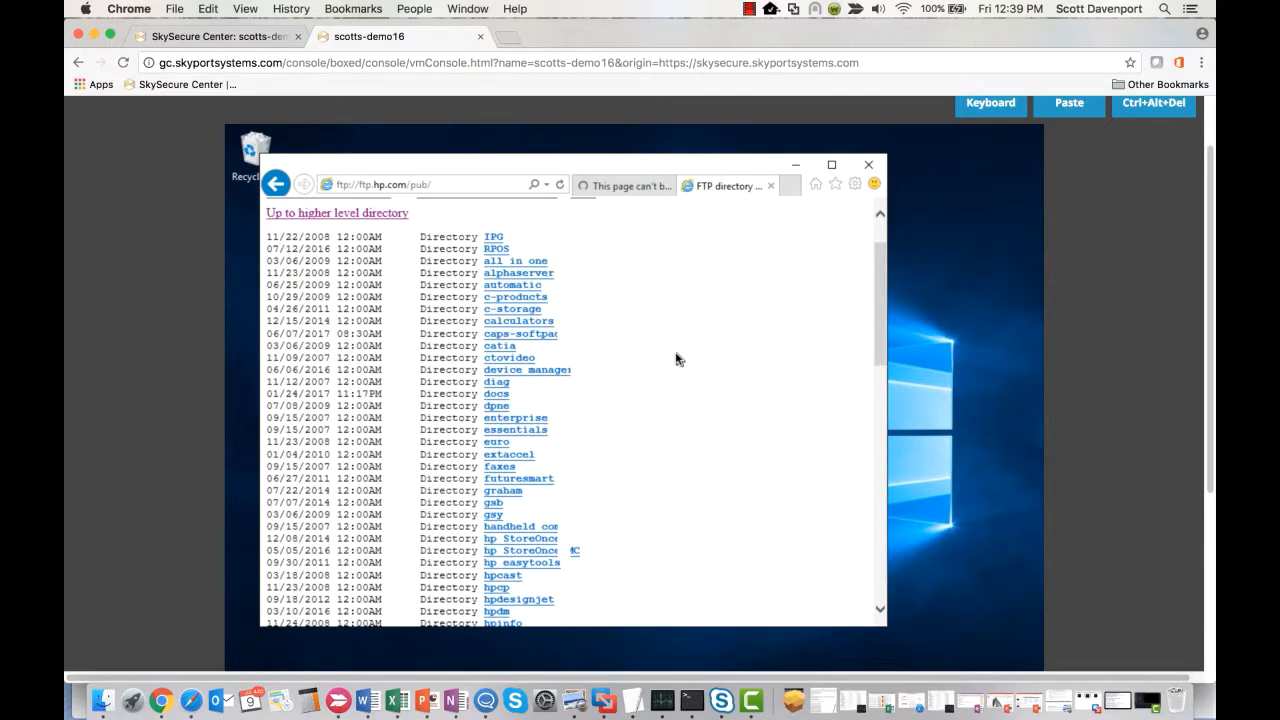
pyautogui.scroll(-3, 676, 359)
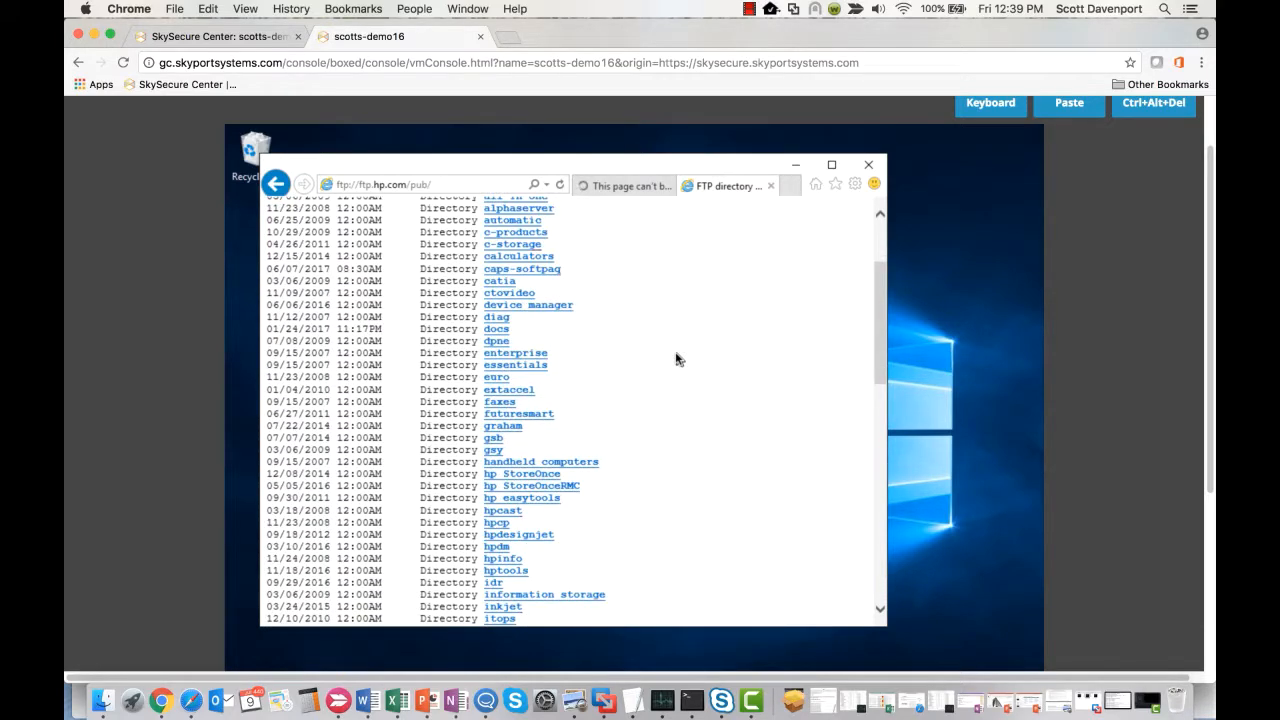
pyautogui.scroll(-20, 676, 365)
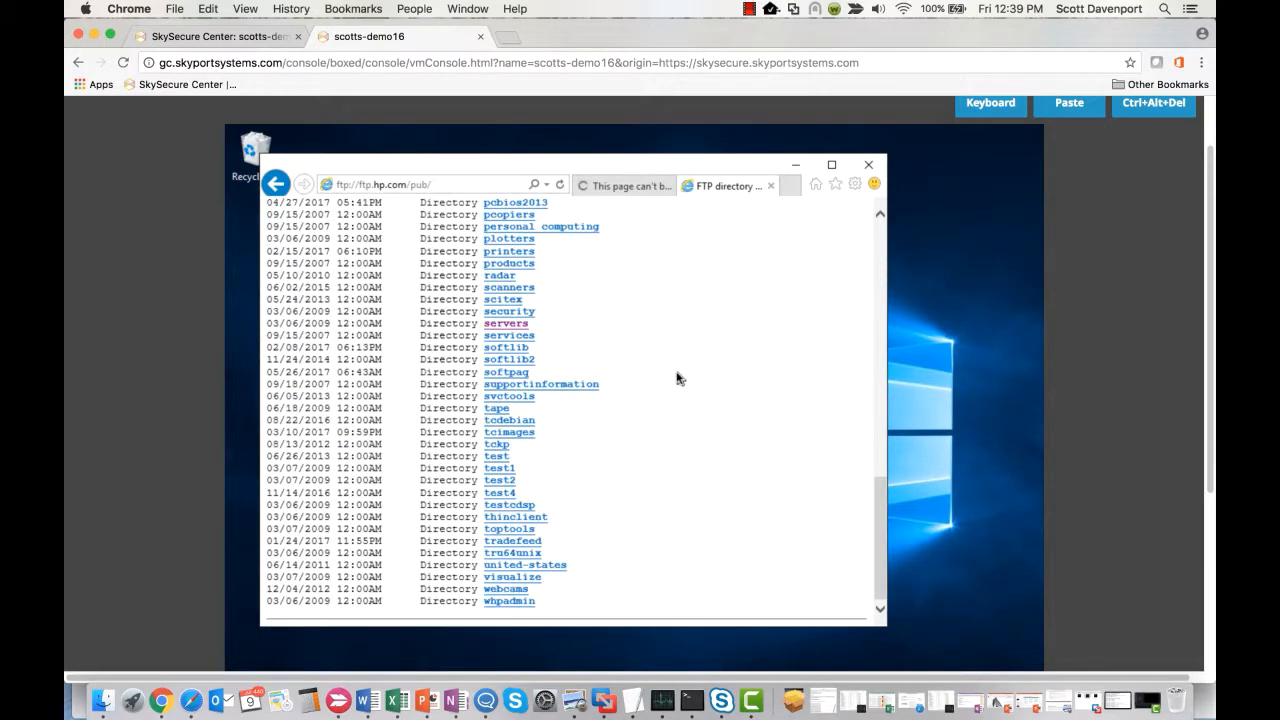
pyautogui.scroll(20, 676, 378)
pyautogui.scroll(-10, 676, 378)
pyautogui.scroll(-15, 676, 378)
pyautogui.click(506, 324)
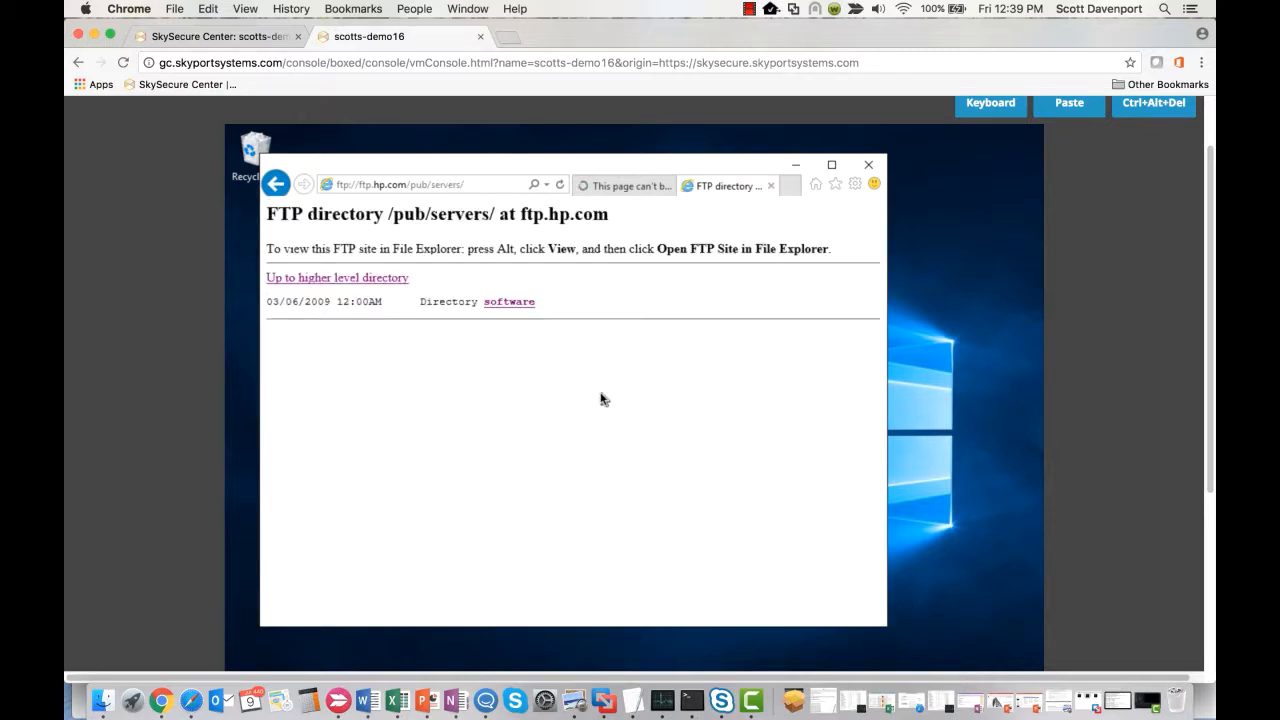
pyautogui.click(512, 303)
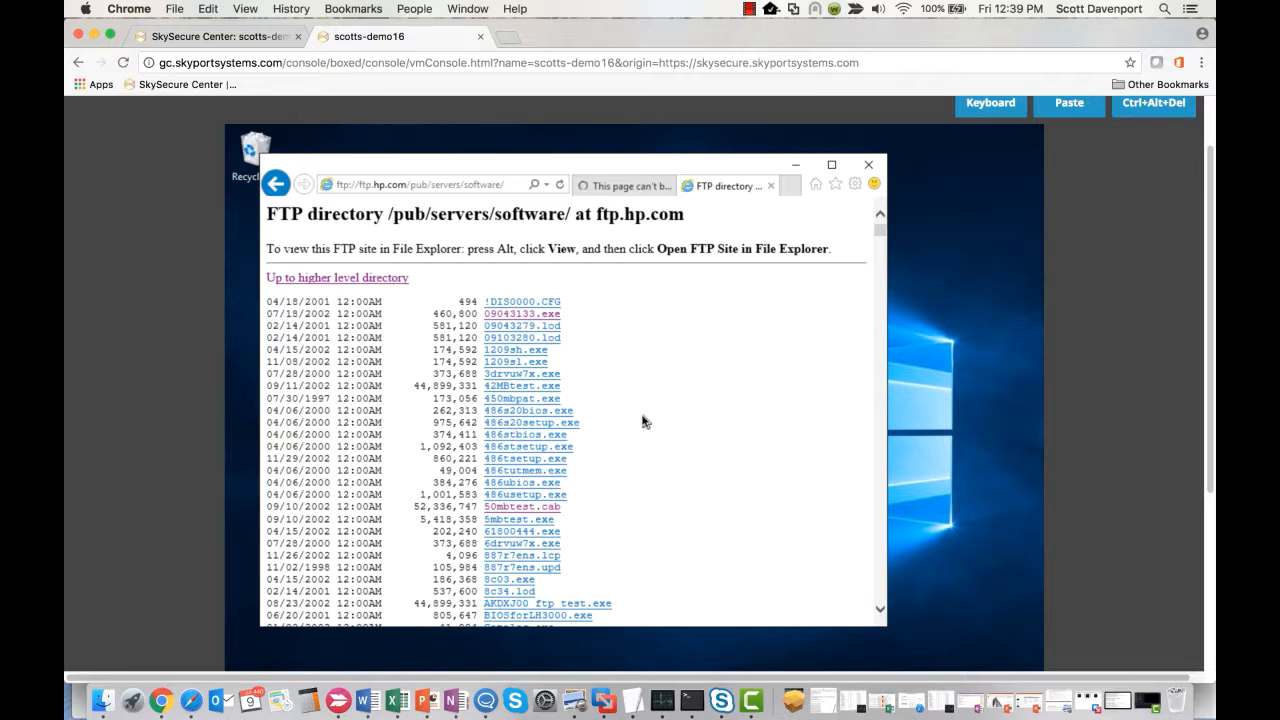
# Step: Download 50mbtest.cab from the FTP directory and save it to the VM's Desktop as 50mbtest
pyautogui.click(525, 508)
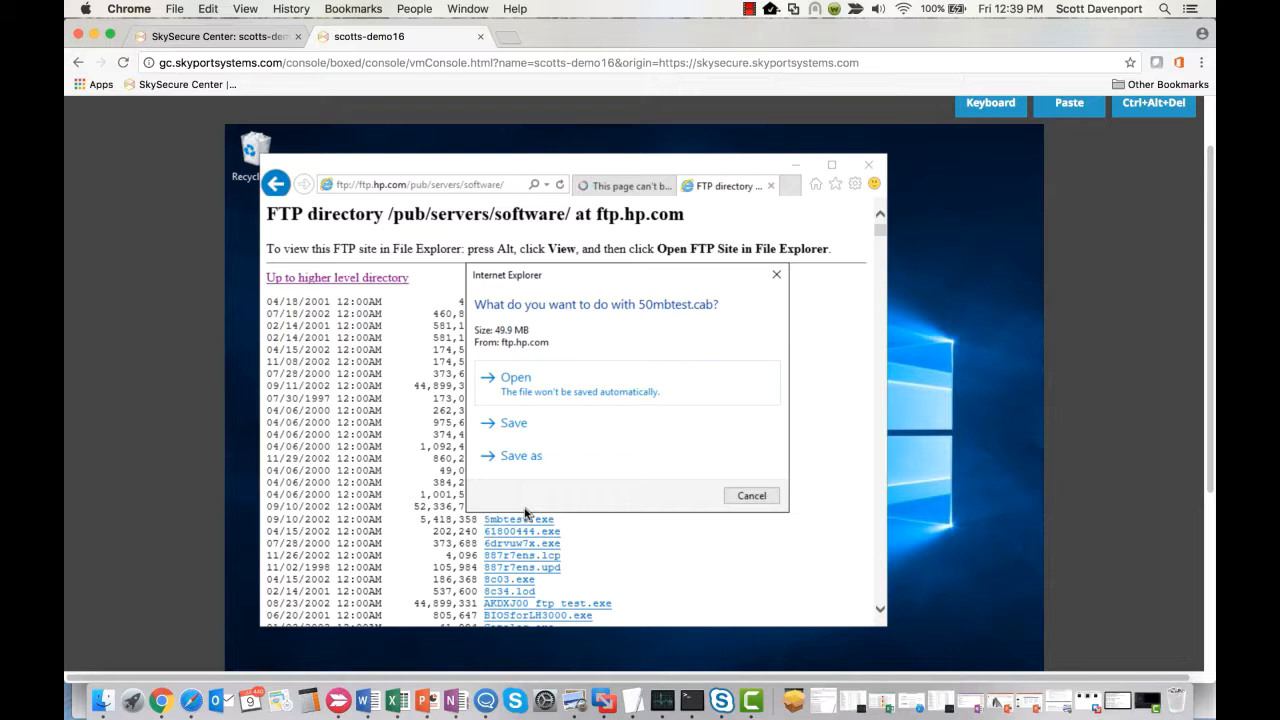
pyautogui.click(546, 456)
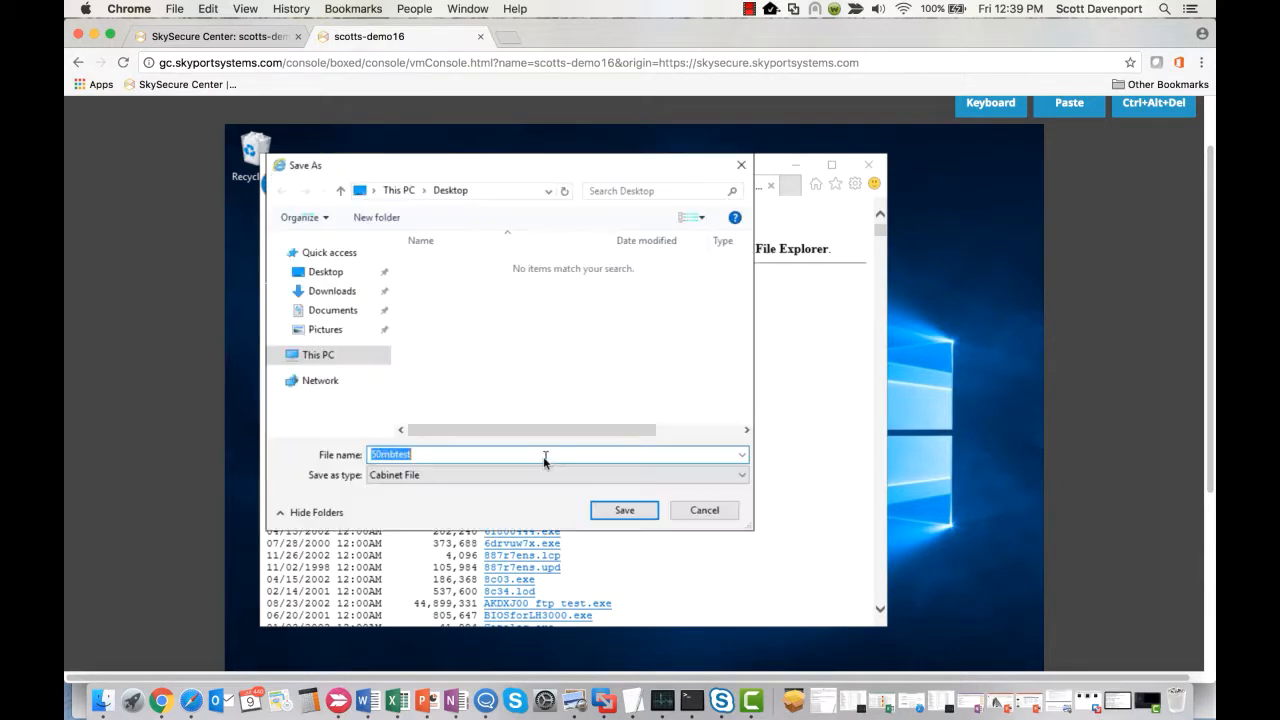
pyautogui.click(302, 273)
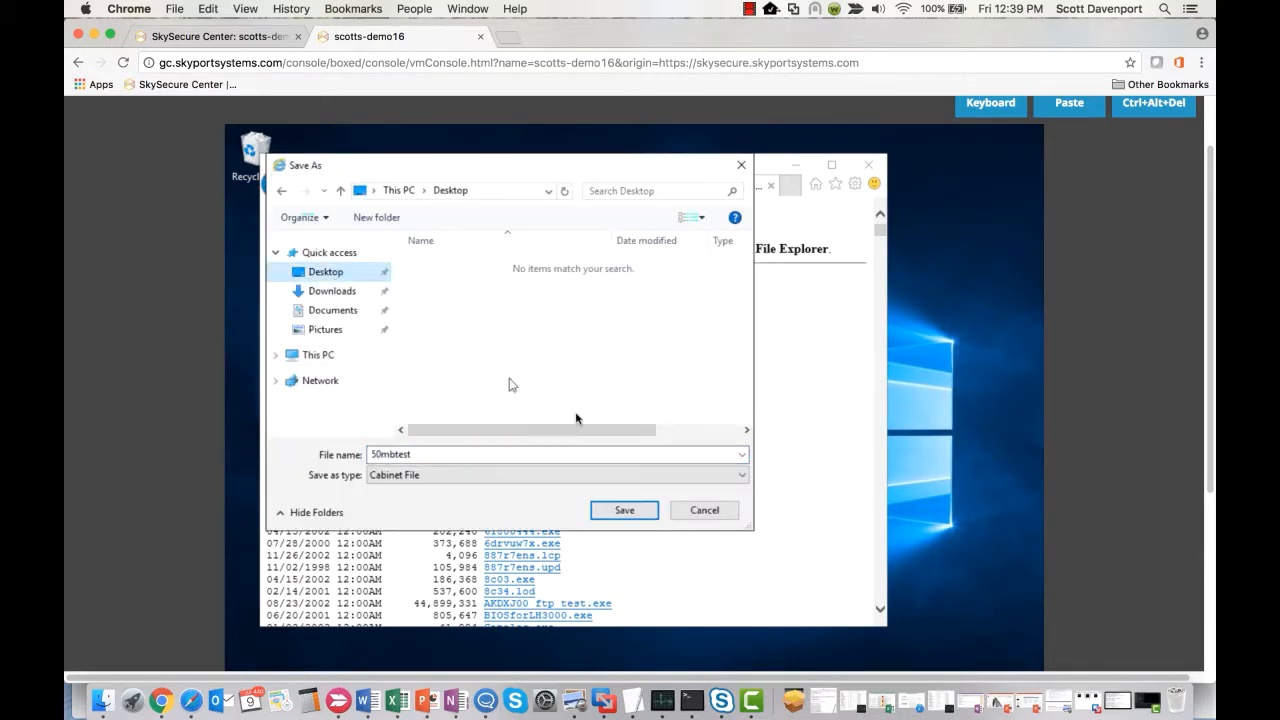
pyautogui.click(626, 511)
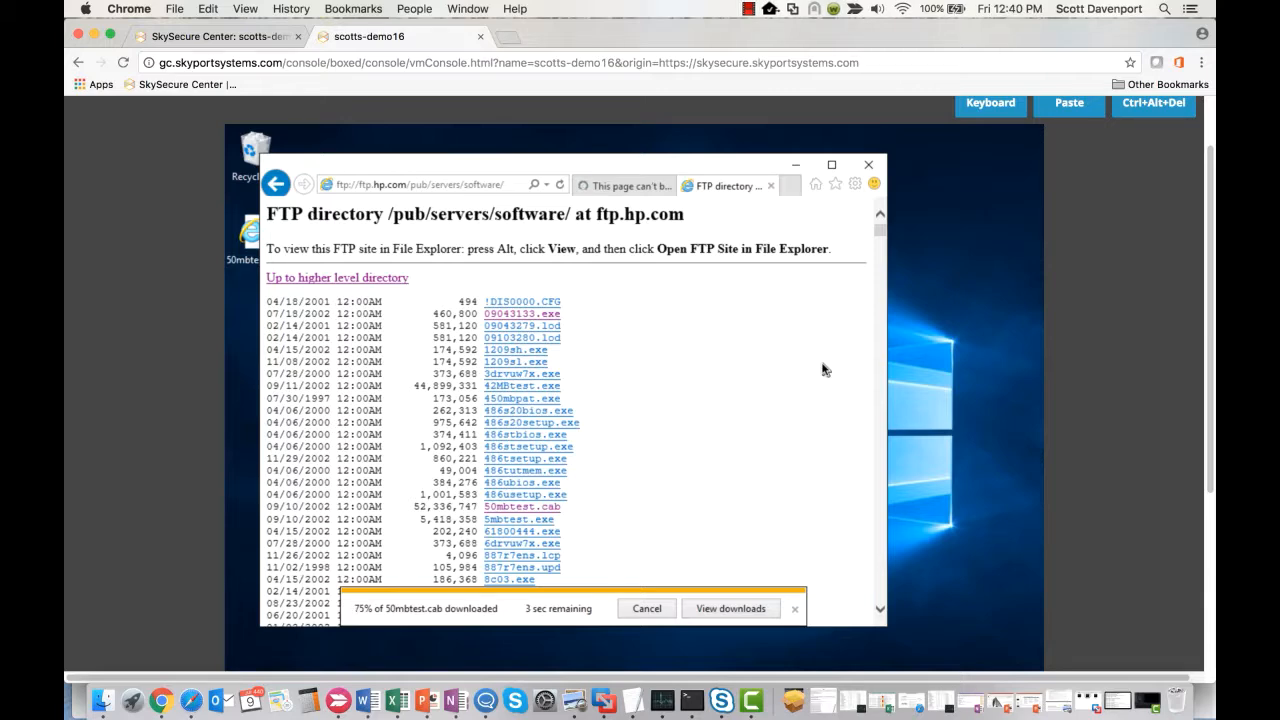
# Step: Return to the scotts-demo16 details in SkySecure Center and review its security posture and additional whitelist entitlements
pyautogui.click(218, 38)
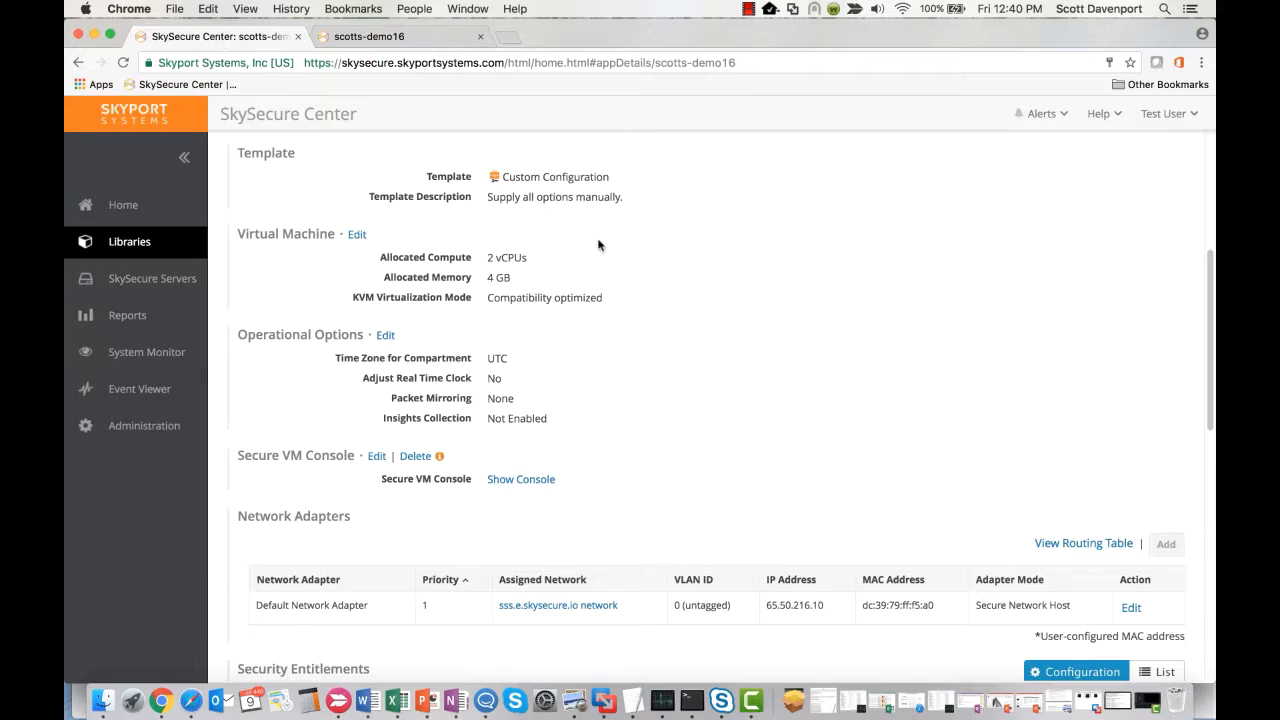
pyautogui.scroll(-5, 598, 245)
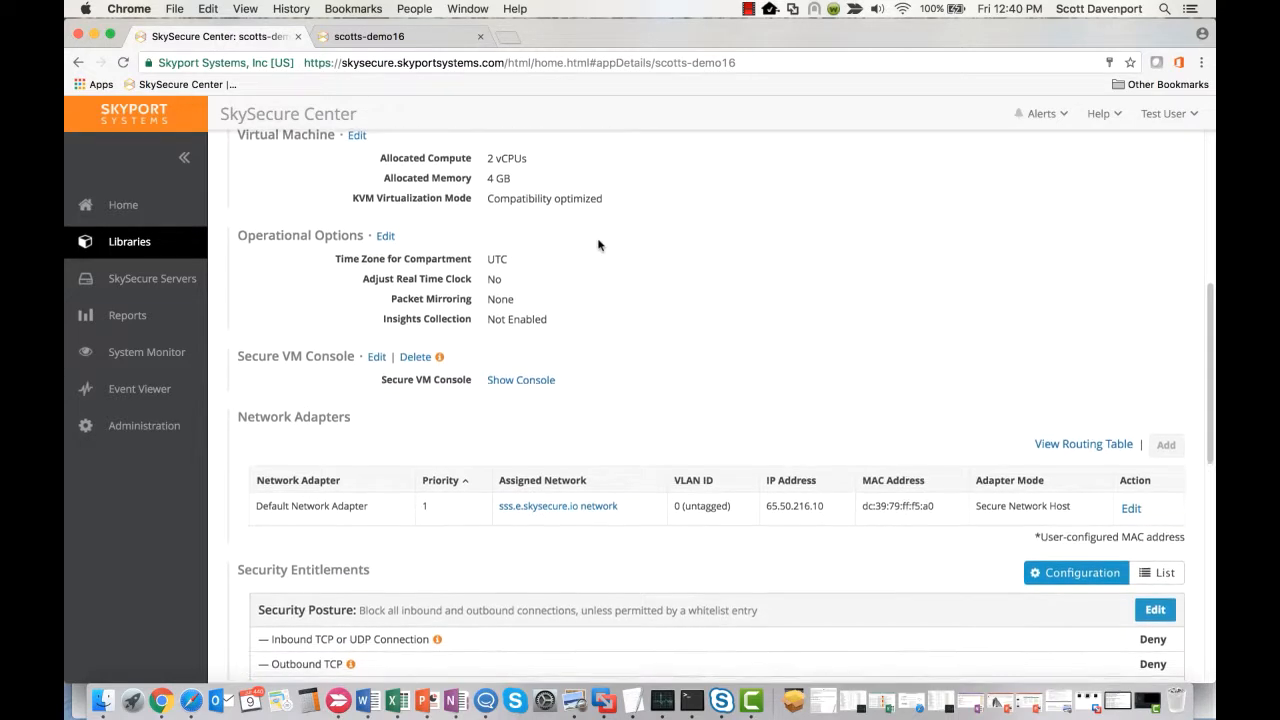
pyautogui.scroll(-7, 598, 245)
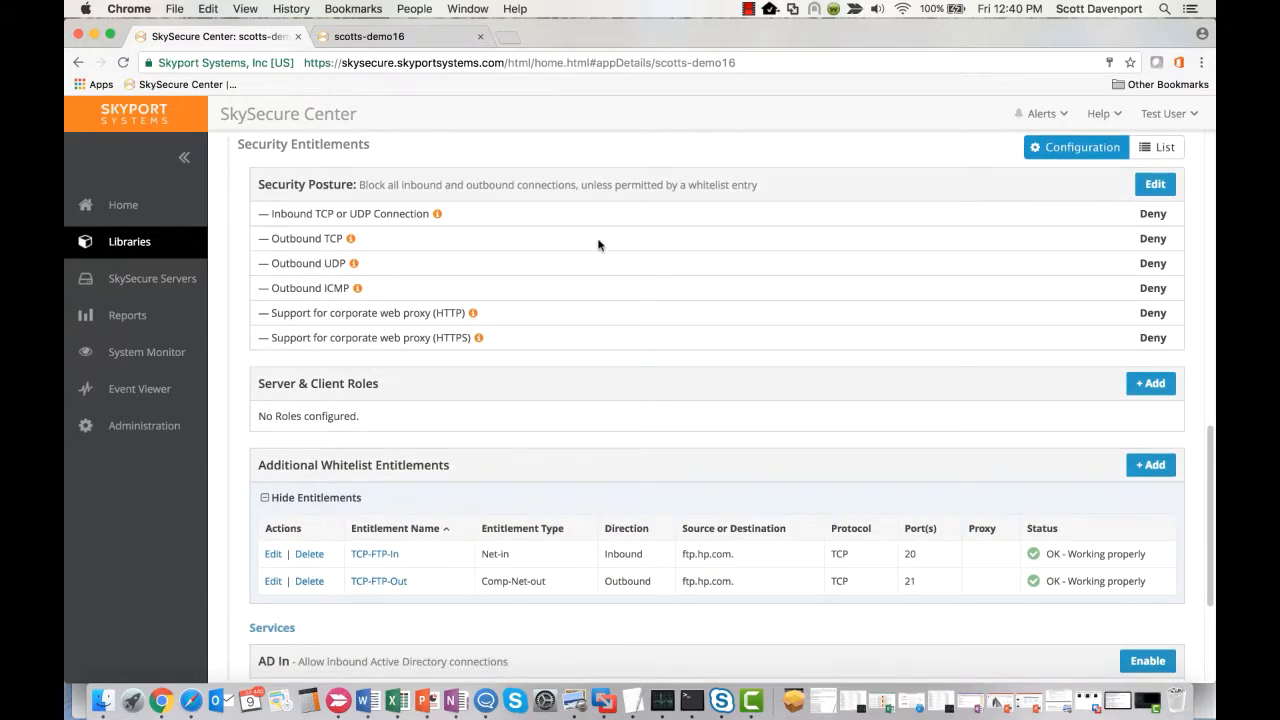
pyautogui.scroll(-1, 686, 323)
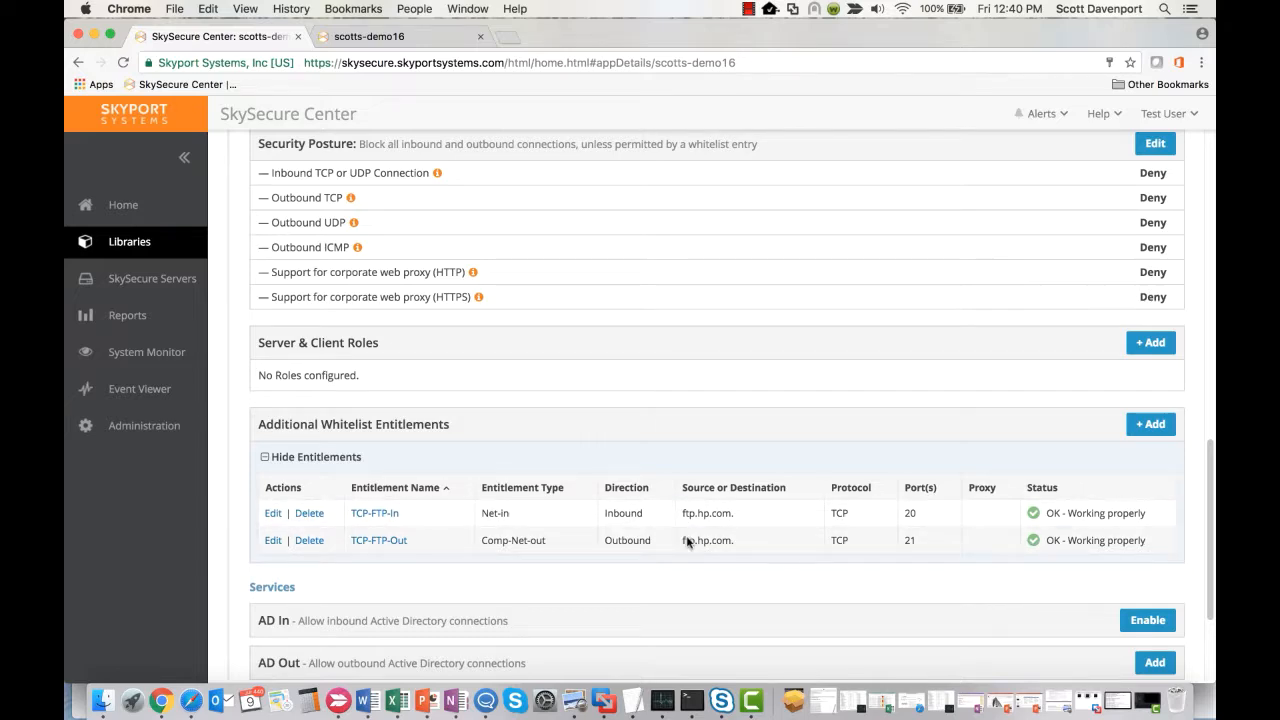
# Step: Start adding an Active Directory Controller or Client role with domain name cmm.com and review the full list of entitlements it would create
pyautogui.click(1152, 344)
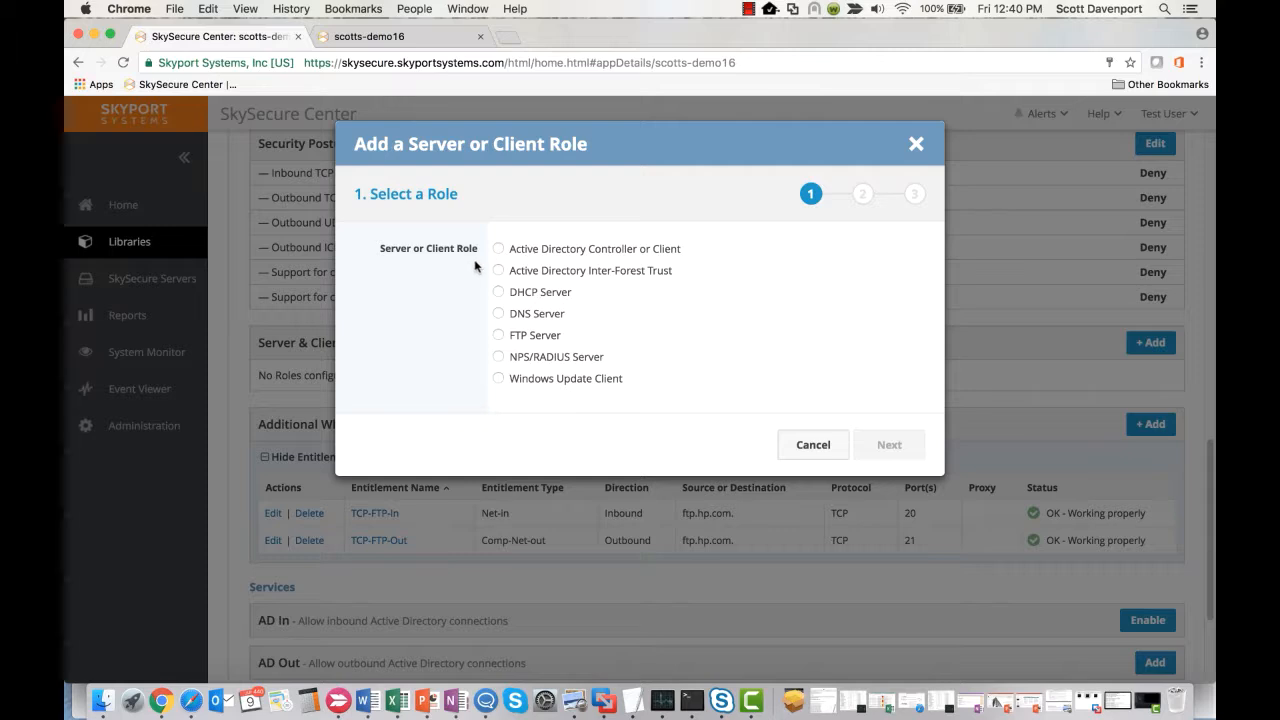
pyautogui.click(498, 249)
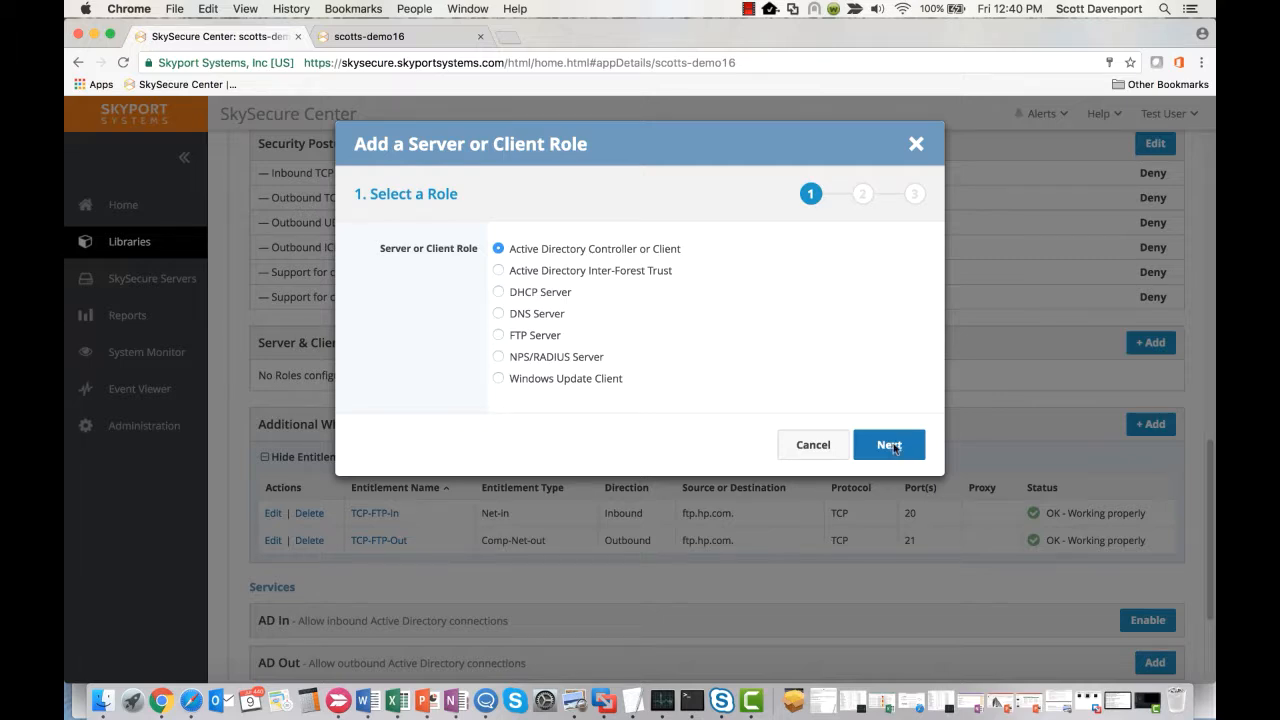
pyautogui.click(893, 447)
pyautogui.click(534, 246)
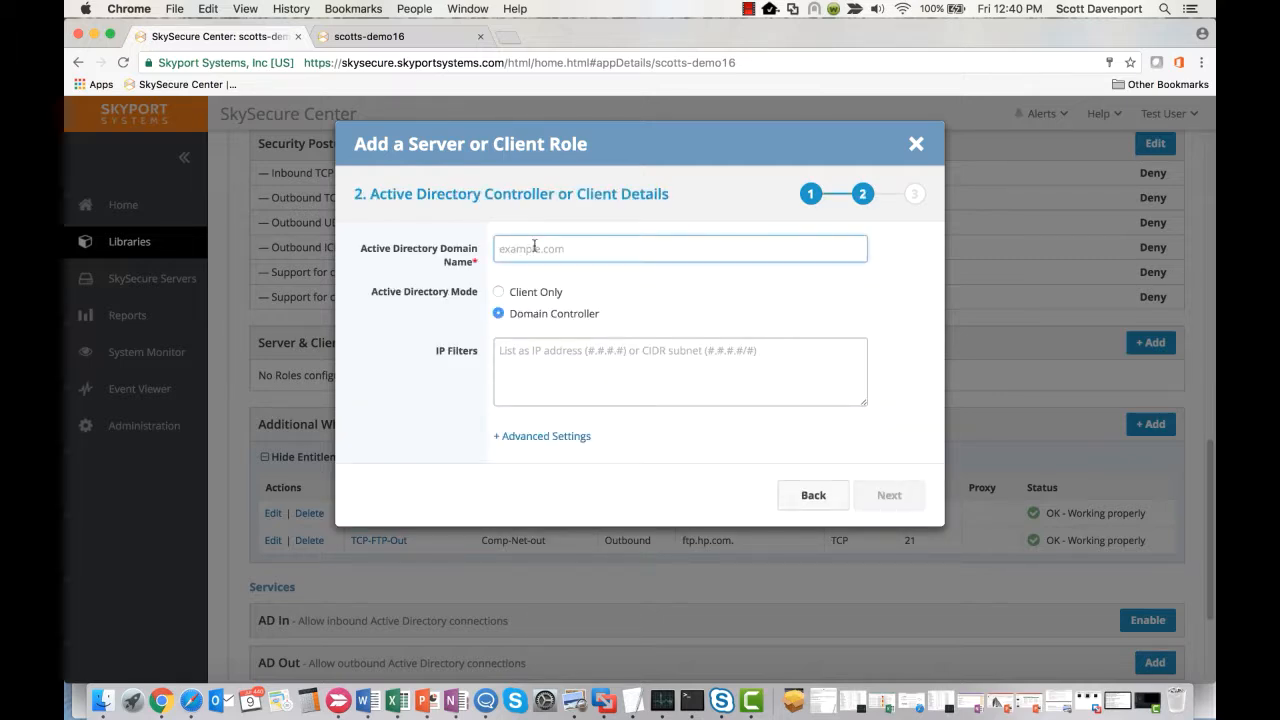
pyautogui.write('cmm.com')
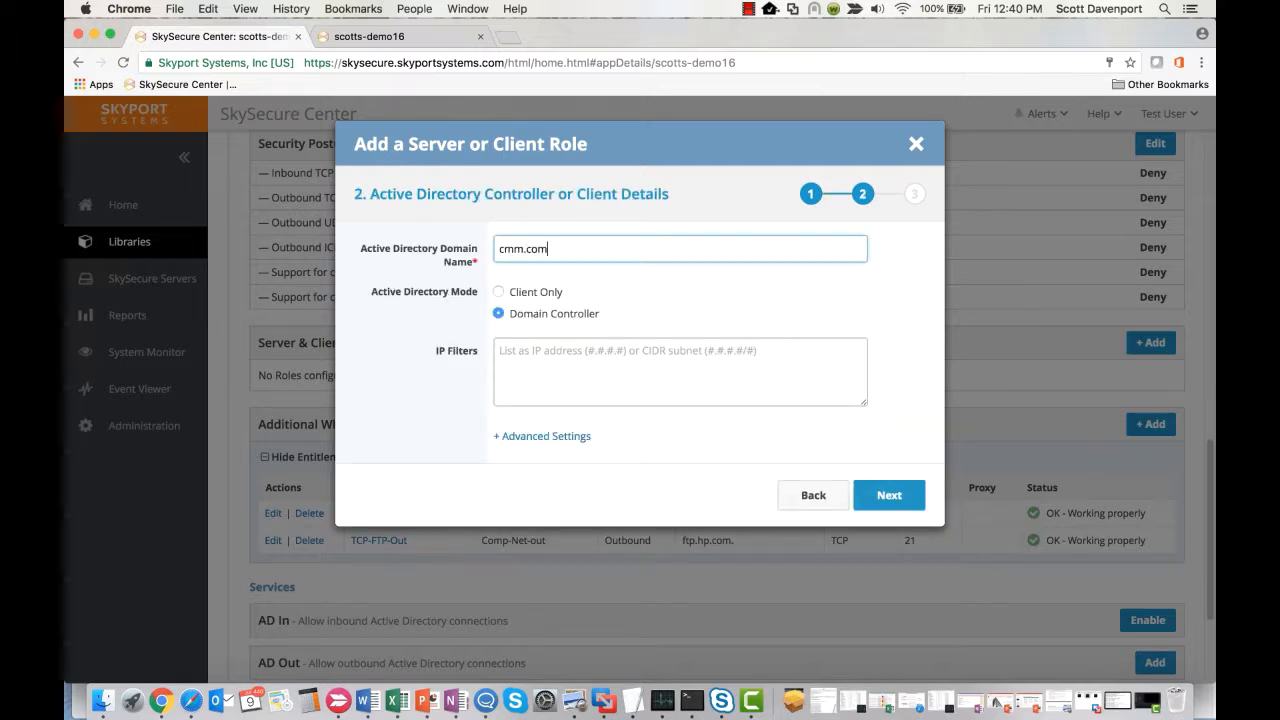
pyautogui.click(886, 505)
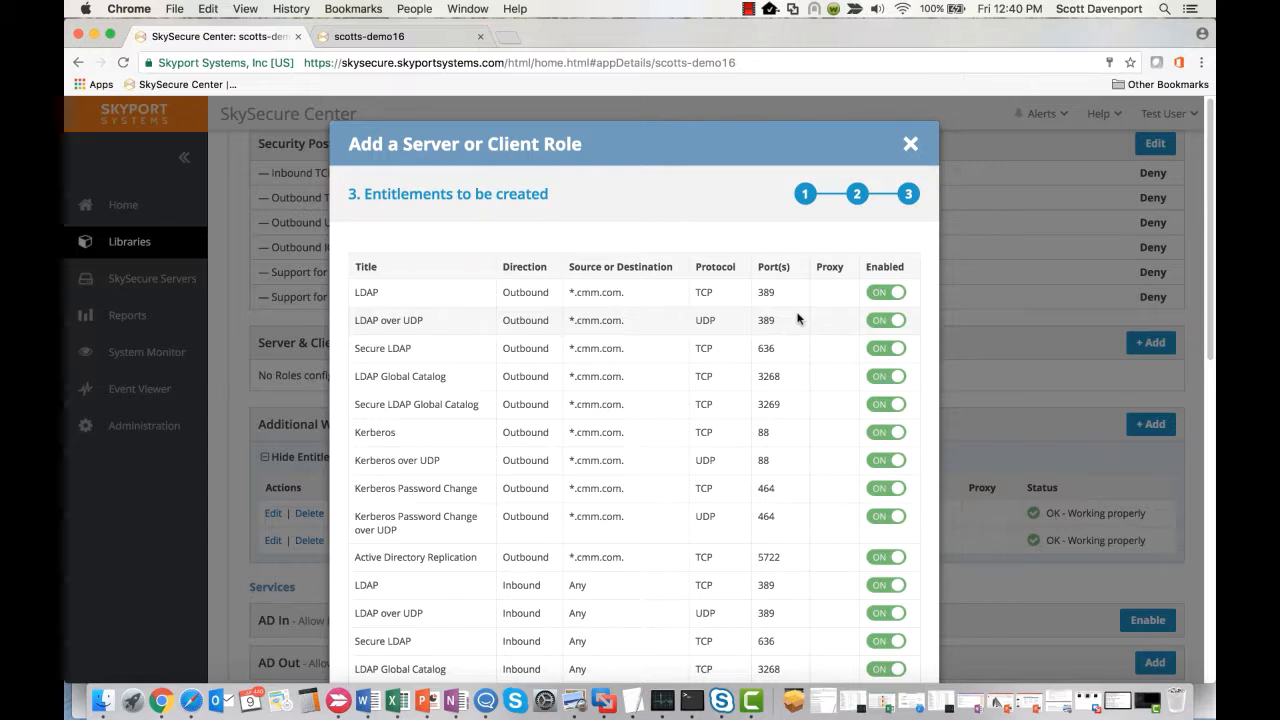
pyautogui.scroll(-3, 975, 413)
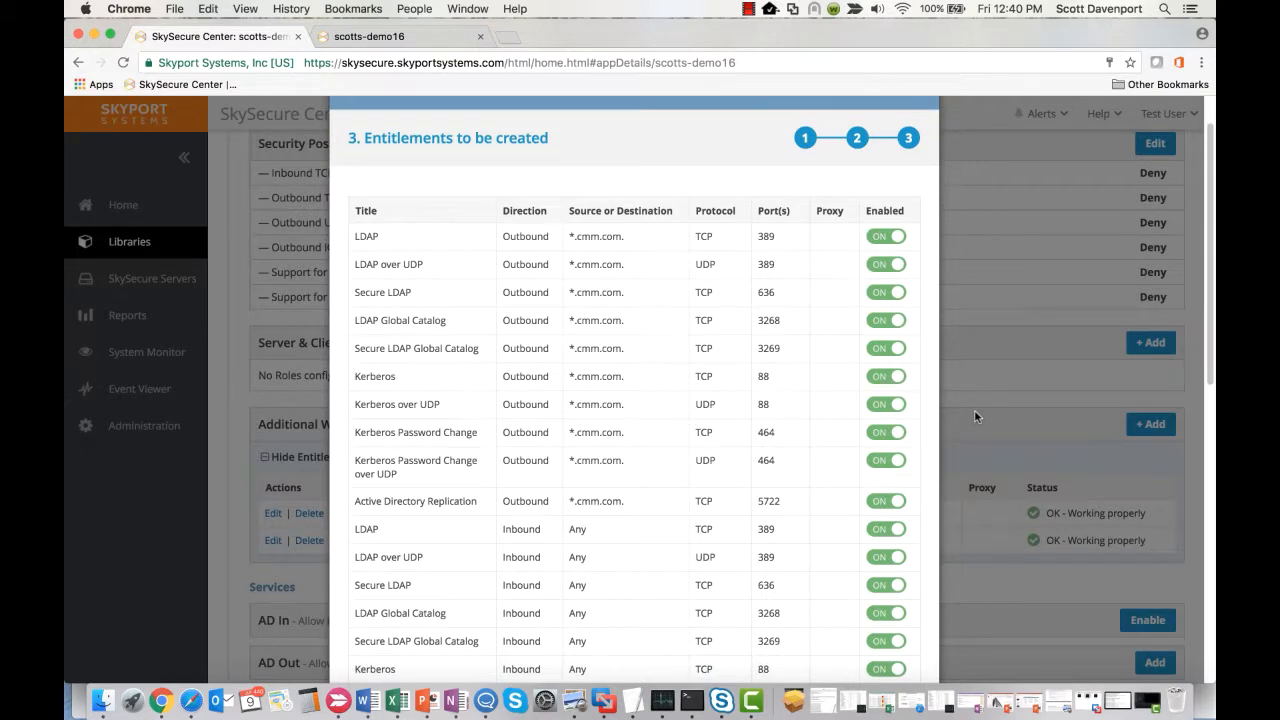
pyautogui.scroll(-5, 977, 416)
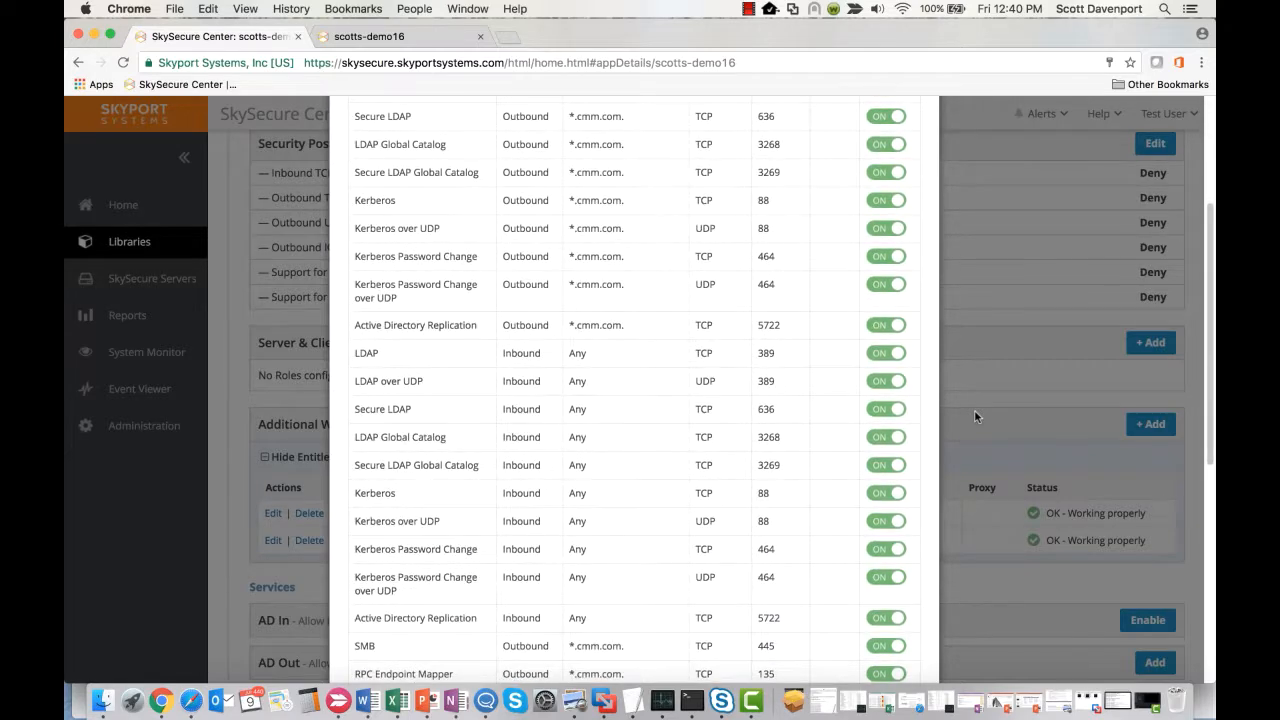
pyautogui.scroll(-10, 976, 416)
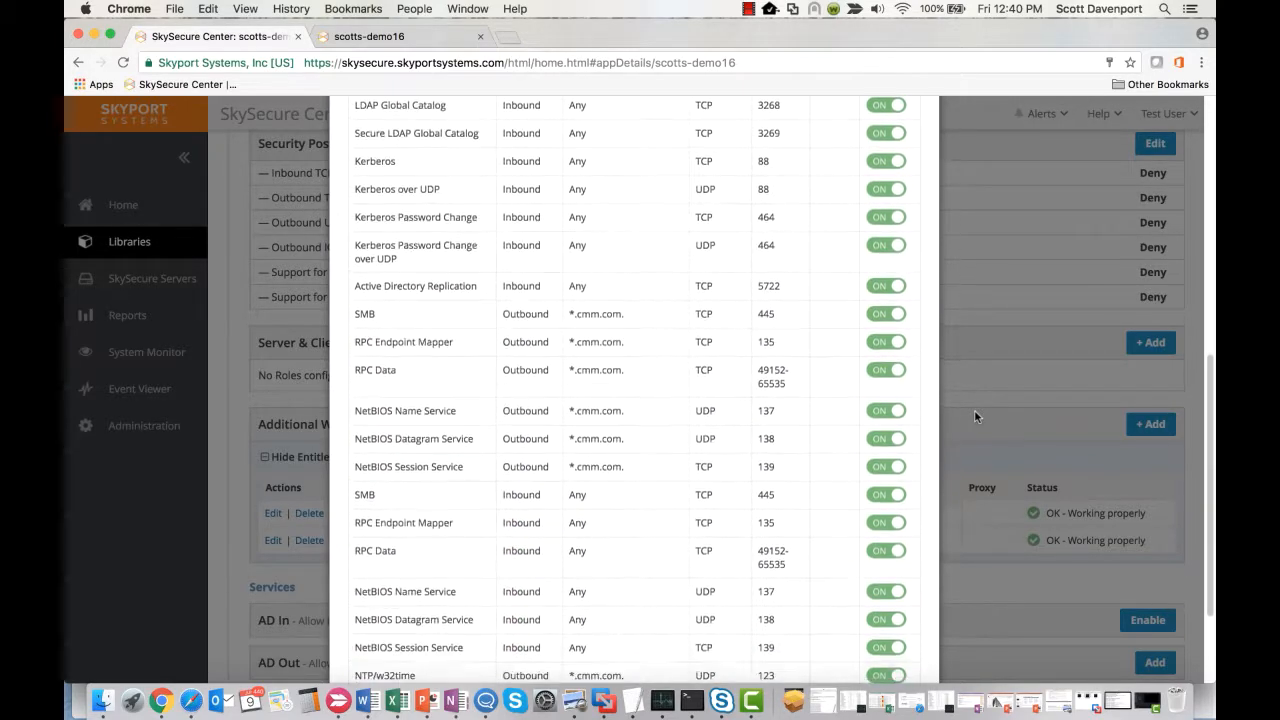
pyautogui.scroll(-2, 975, 416)
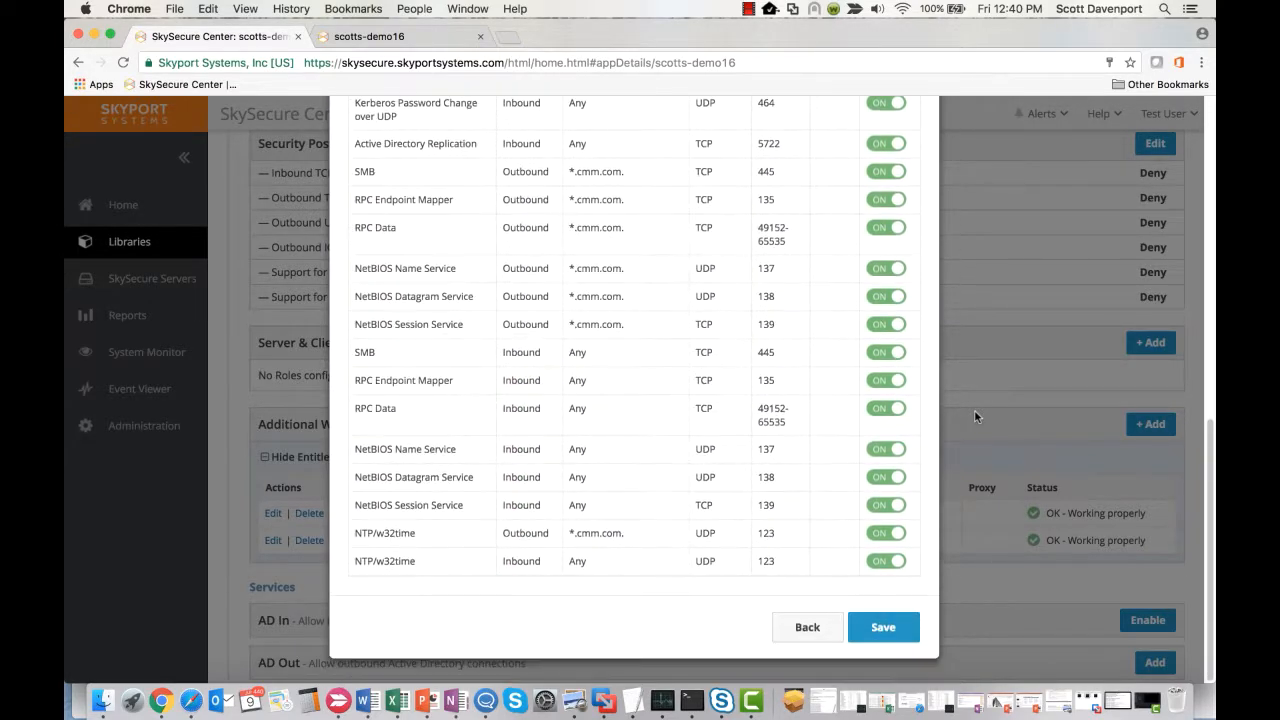
# Step: Switch the new role to Windows Update Client, review its HTTP and HTTPS server and proxy settings, and close the wizard without saving
pyautogui.click(809, 622)
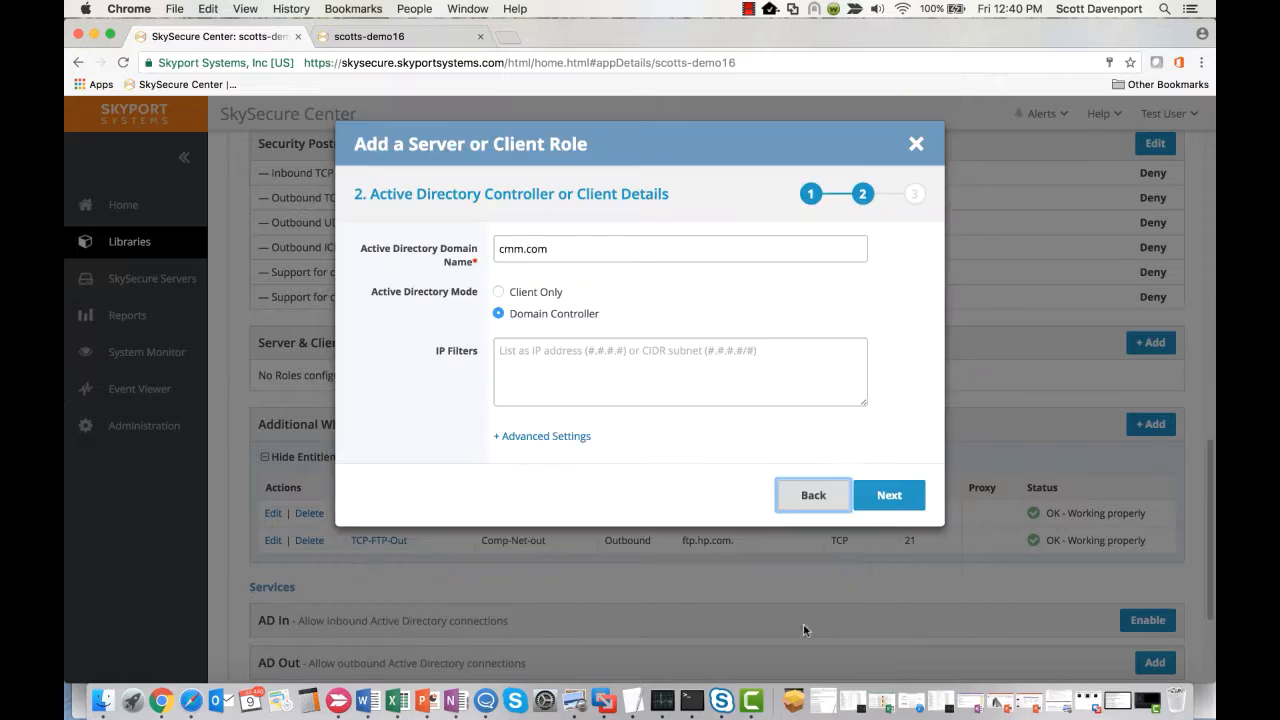
pyautogui.click(791, 491)
pyautogui.click(520, 382)
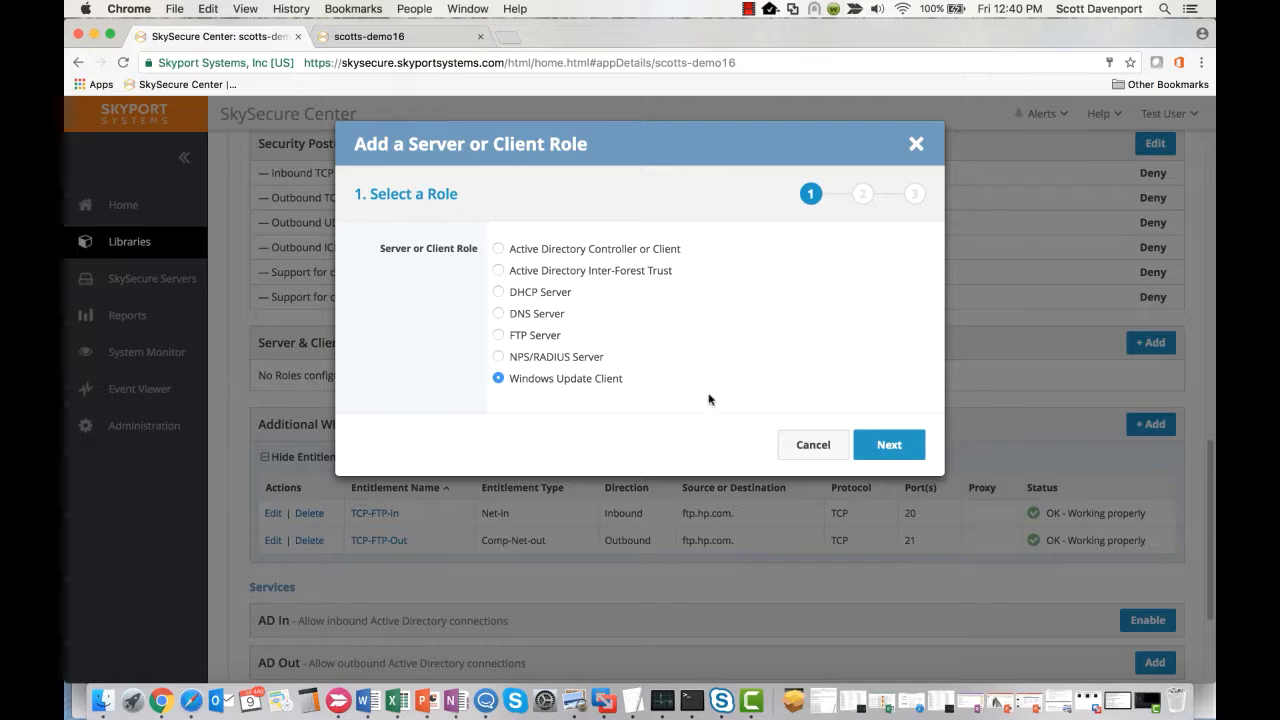
pyautogui.click(889, 445)
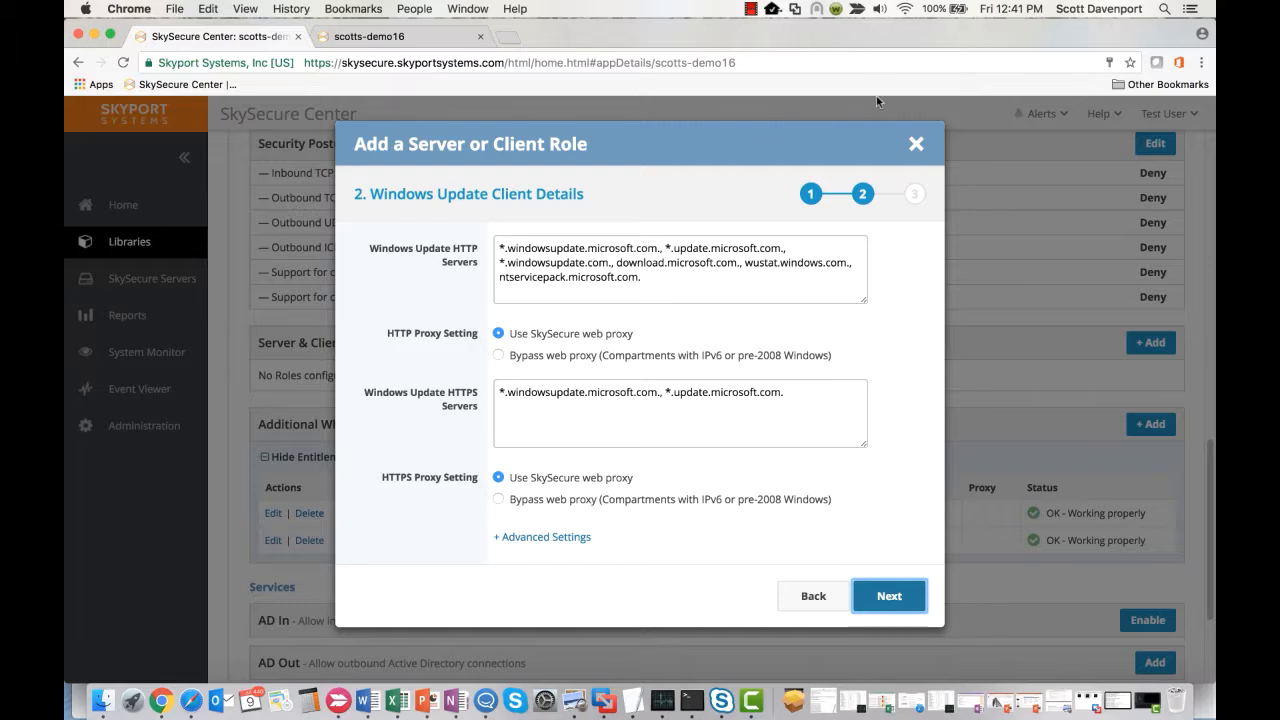
pyautogui.click(915, 143)
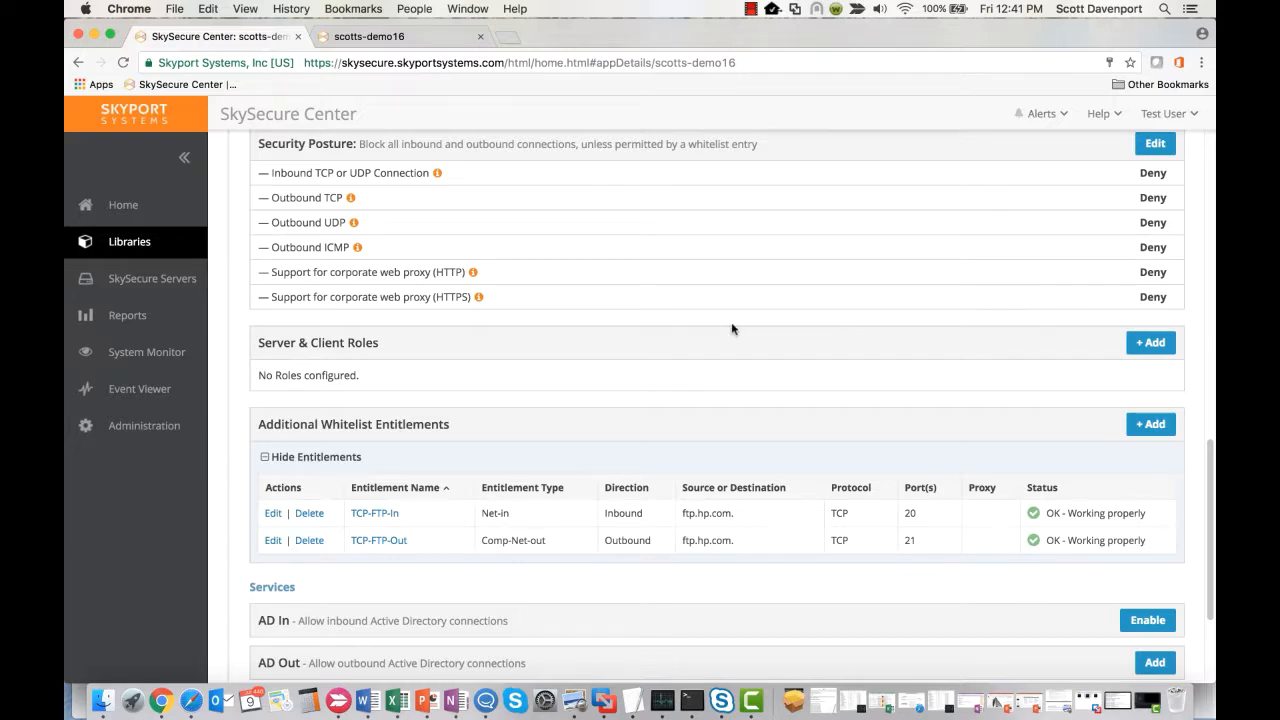
pyautogui.scroll(-1, 711, 363)
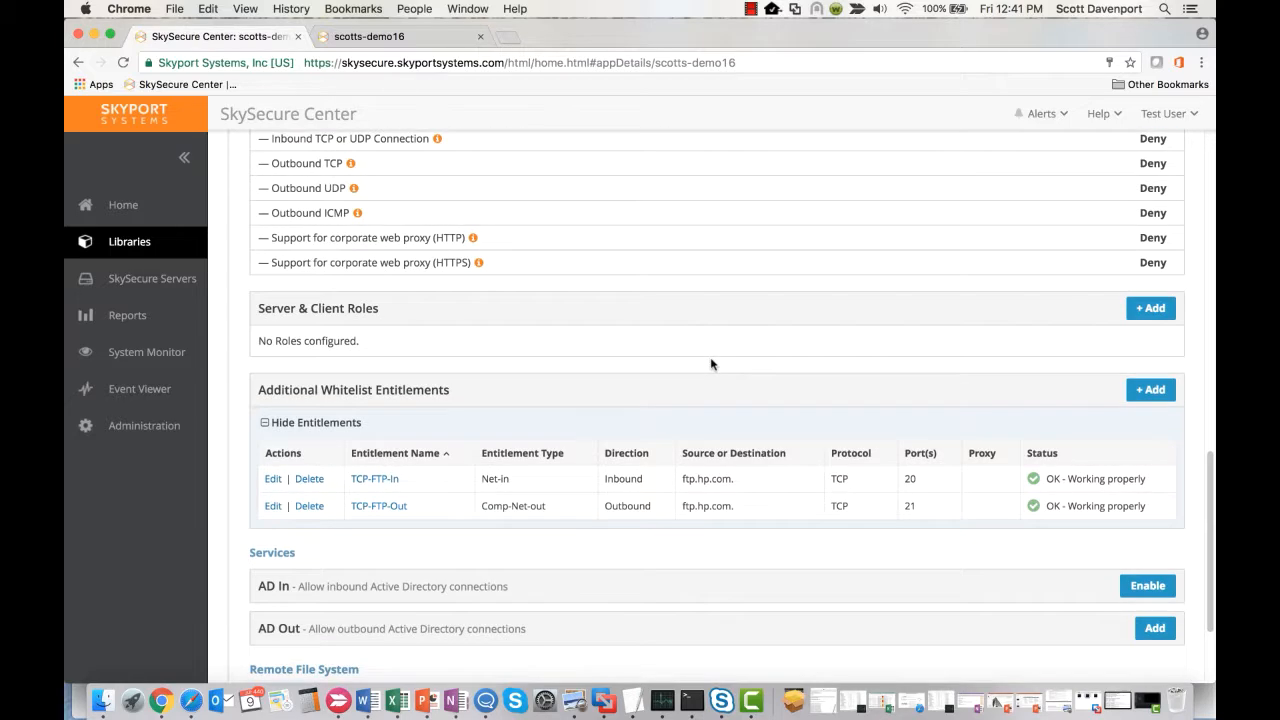
pyautogui.scroll(-3, 711, 363)
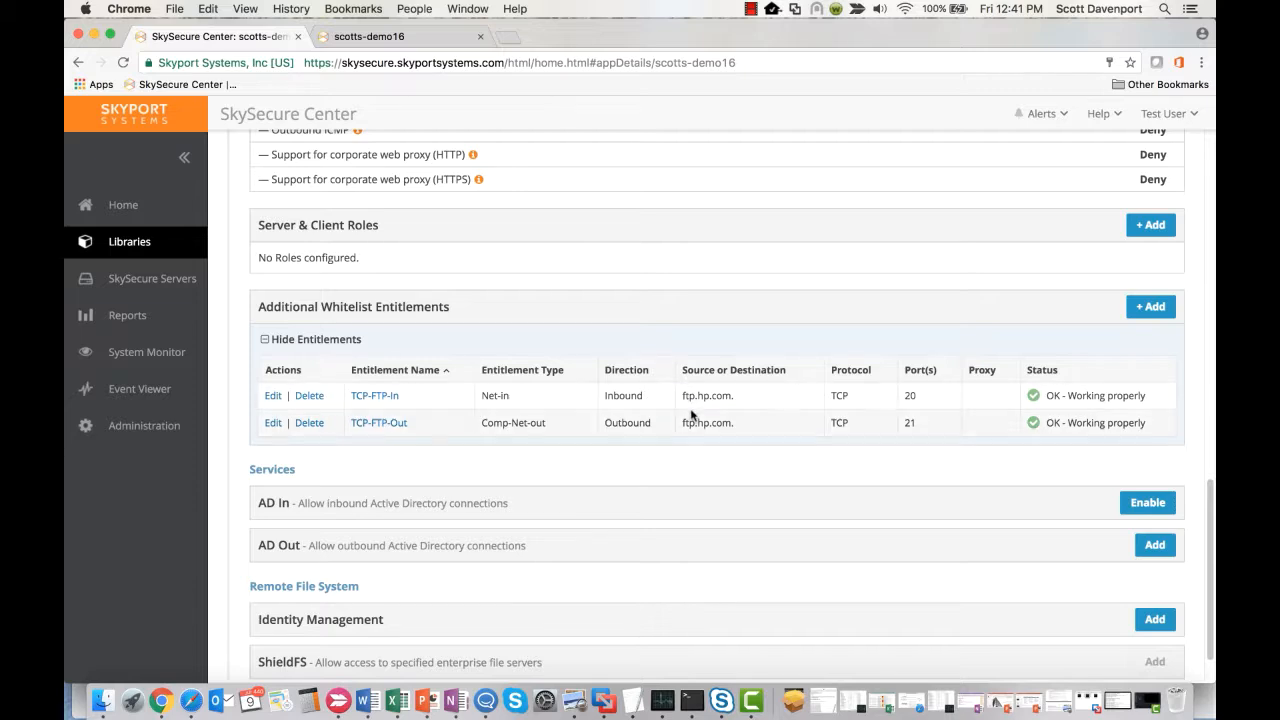
pyautogui.scroll(3, 674, 265)
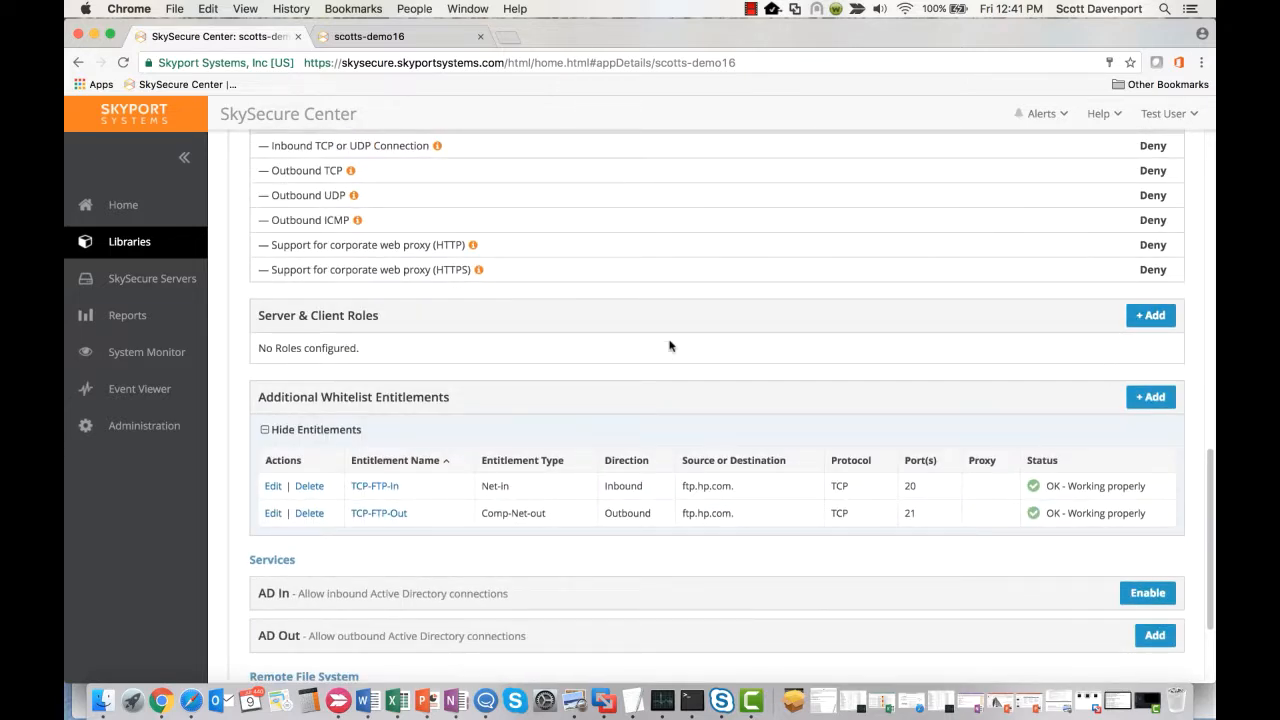
pyautogui.scroll(1, 657, 370)
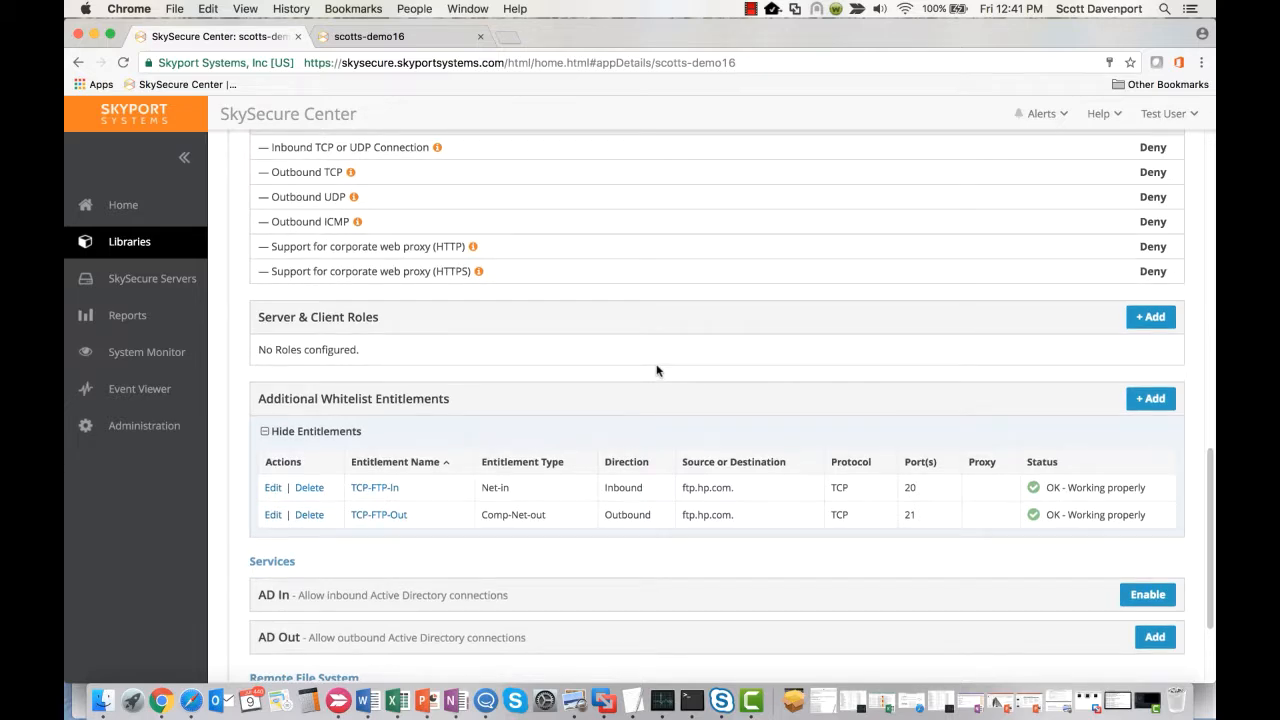
# Step: Open the Traffic Intelligence report and examine the new connection attempts diagram for scotts-demo16 down to its blocked and allowed flows
pyautogui.click(141, 319)
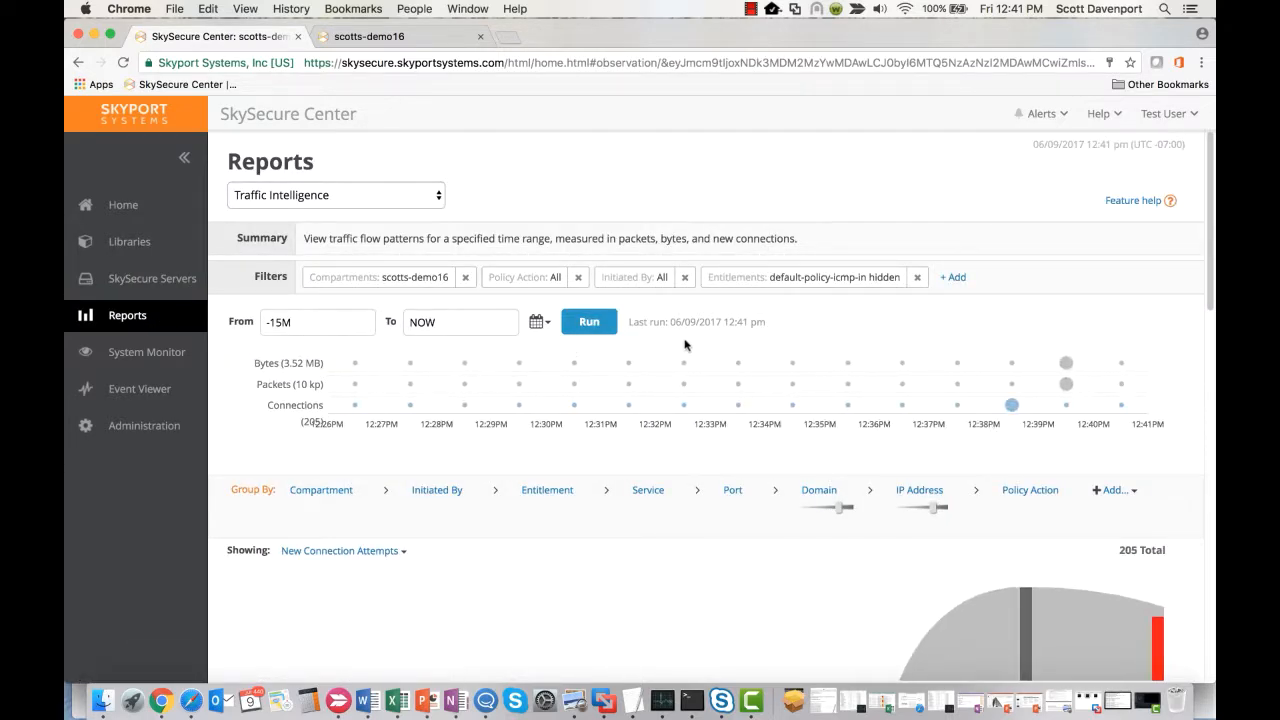
pyautogui.scroll(-5, 685, 345)
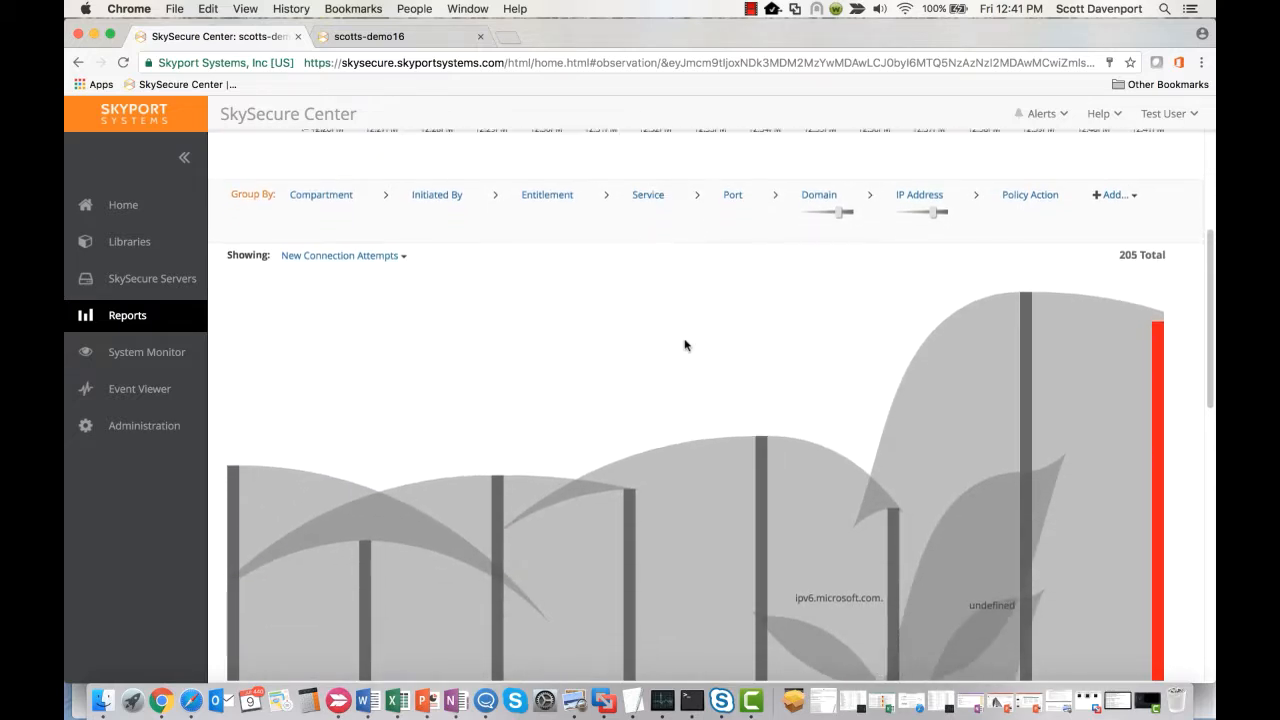
pyautogui.scroll(5, 685, 345)
pyautogui.scroll(-7, 700, 400)
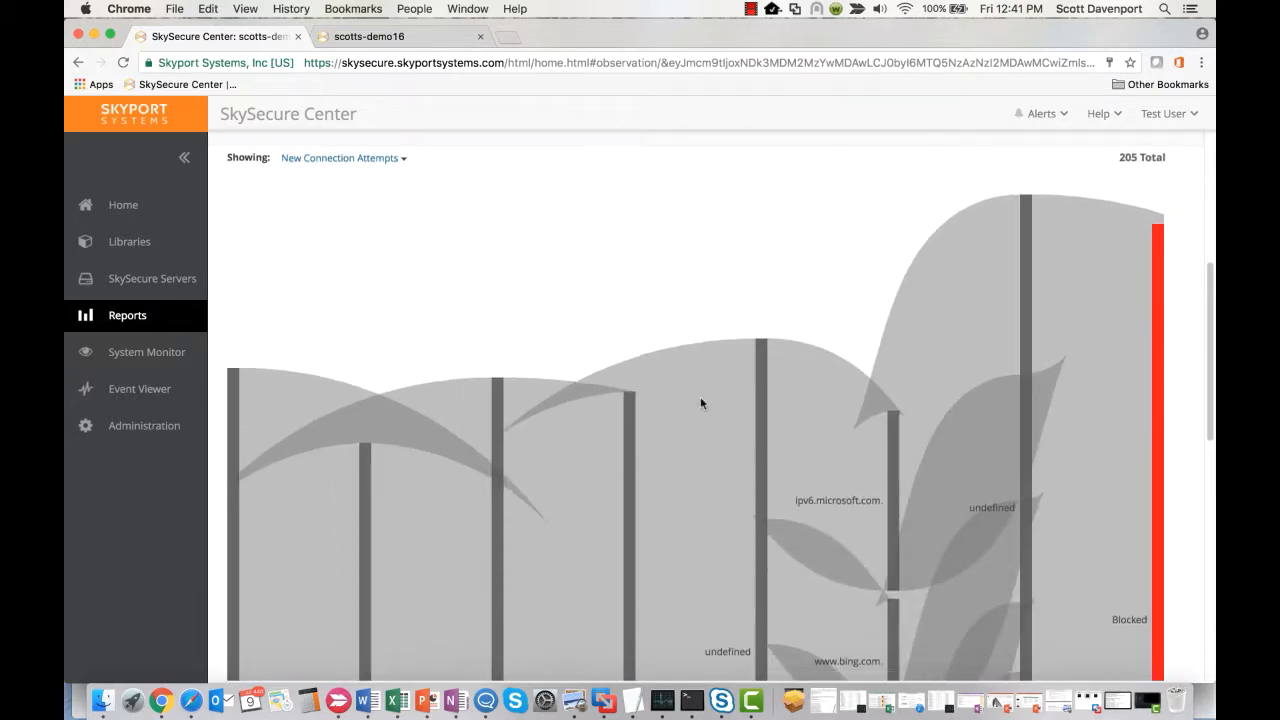
pyautogui.scroll(-5, 700, 403)
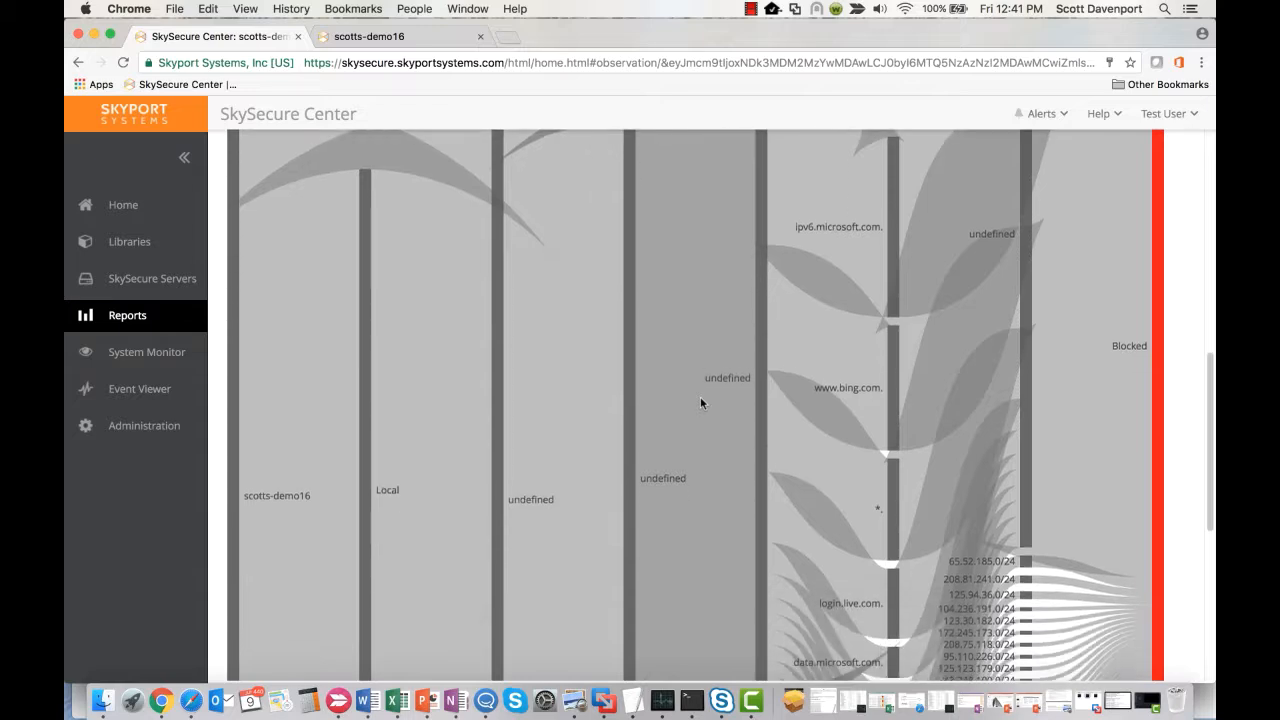
pyautogui.scroll(-3, 700, 403)
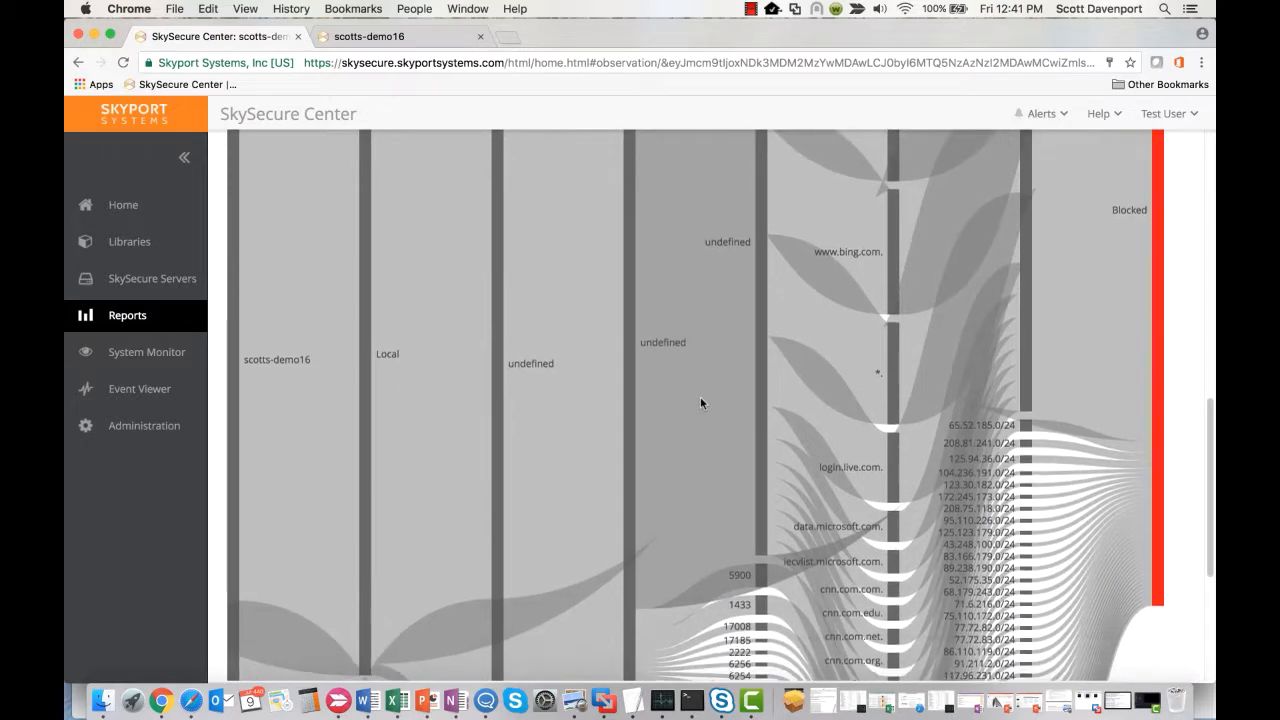
pyautogui.scroll(-4, 700, 400)
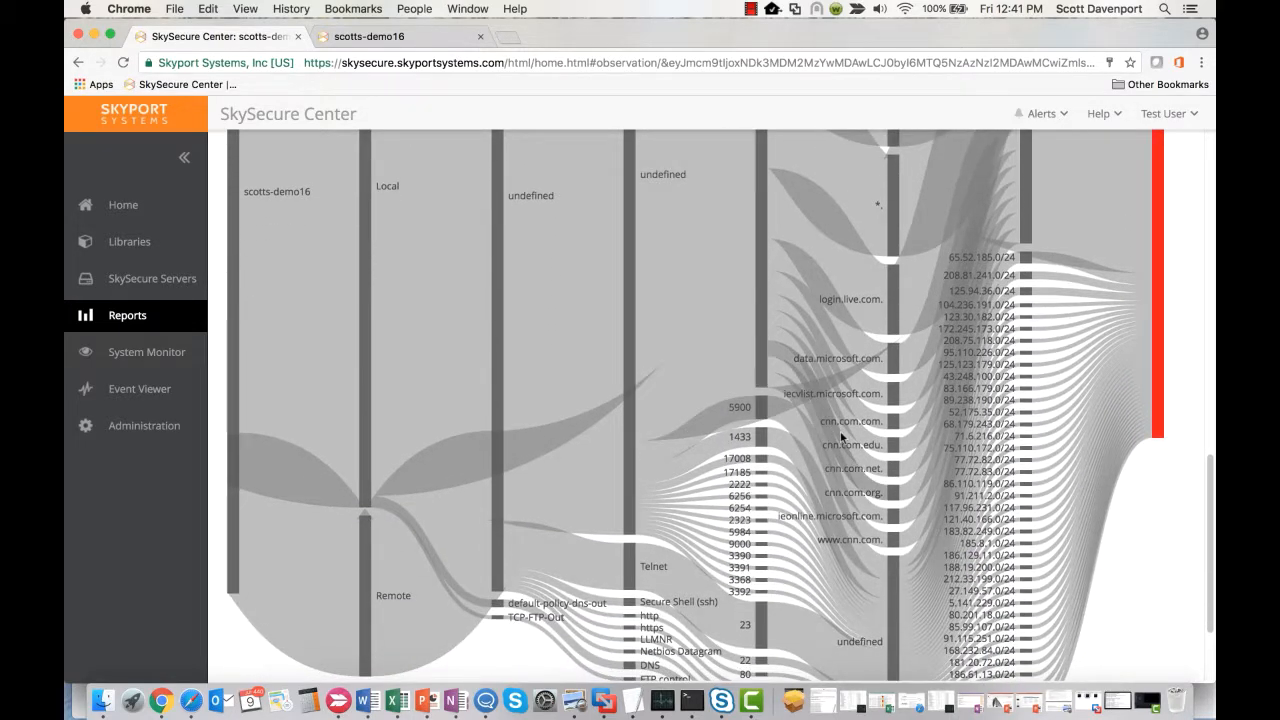
pyautogui.scroll(-2, 840, 437)
pyautogui.scroll(3, 840, 437)
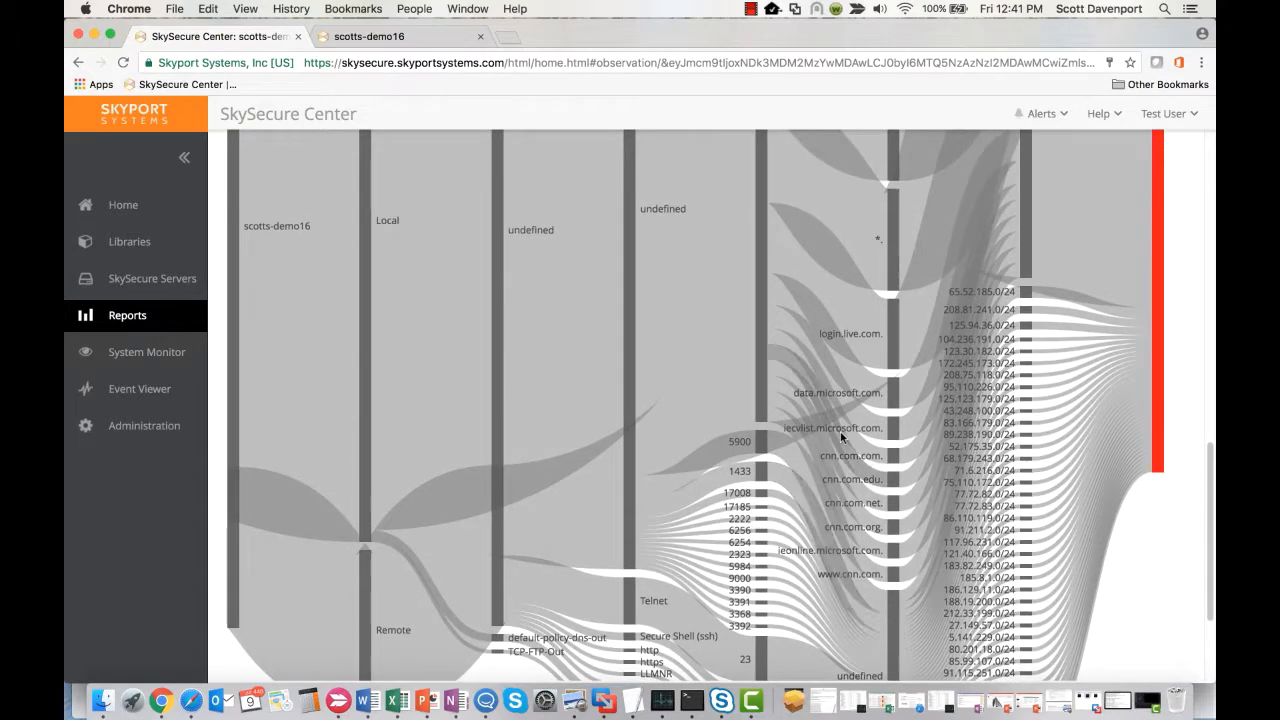
pyautogui.scroll(5, 841, 437)
pyautogui.scroll(2, 841, 437)
pyautogui.scroll(-7, 841, 437)
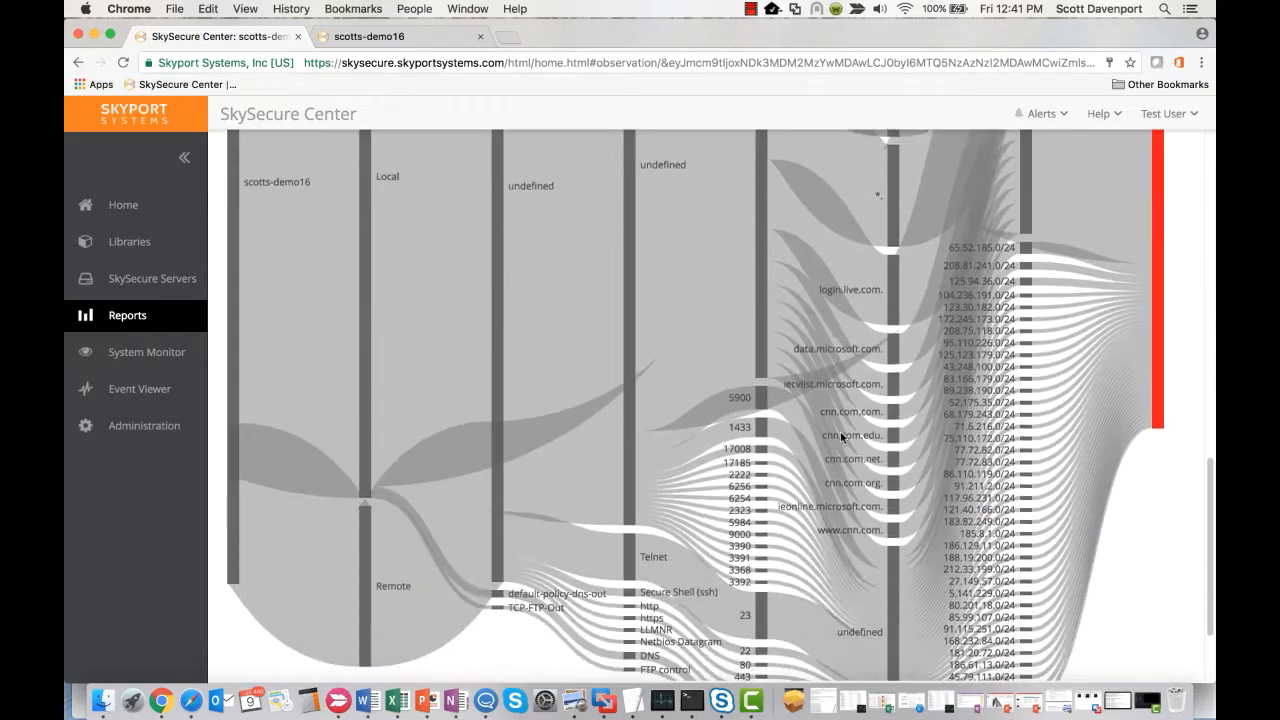
pyautogui.scroll(-3, 841, 436)
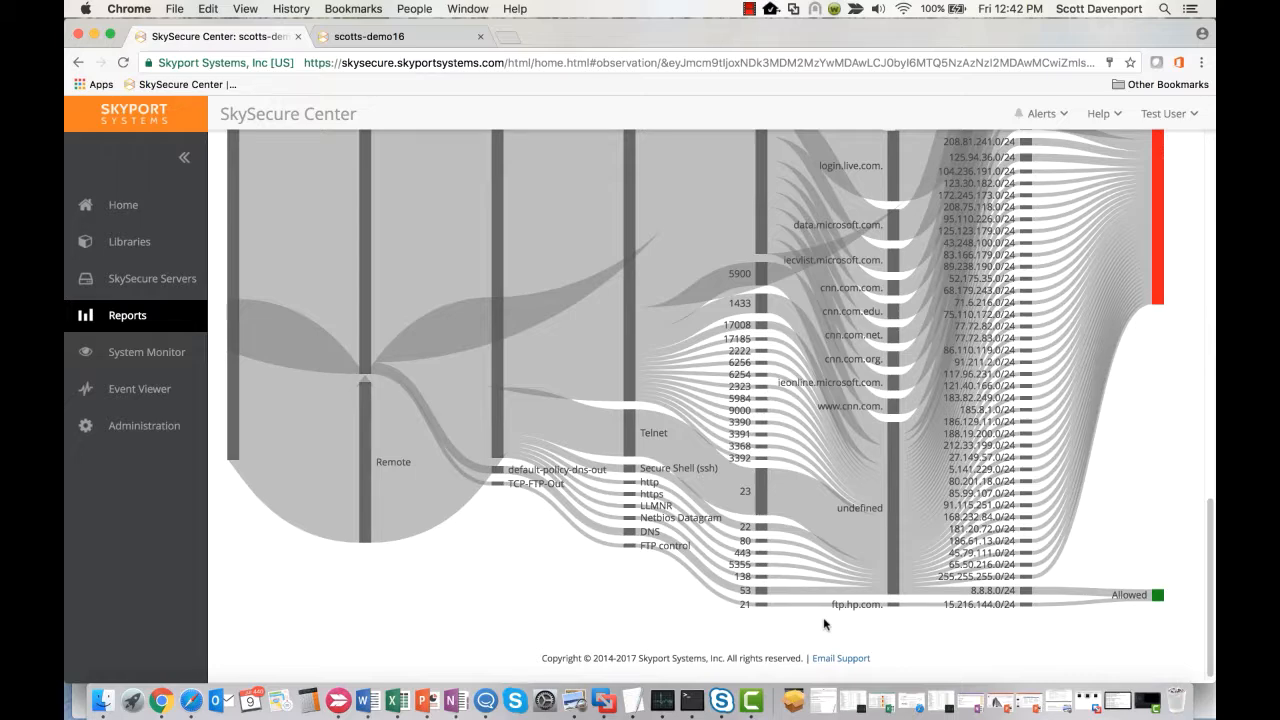
# Step: Browse the report's start-date calendar back to January 2017 without picking a date
pyautogui.scroll(9, 690, 612)
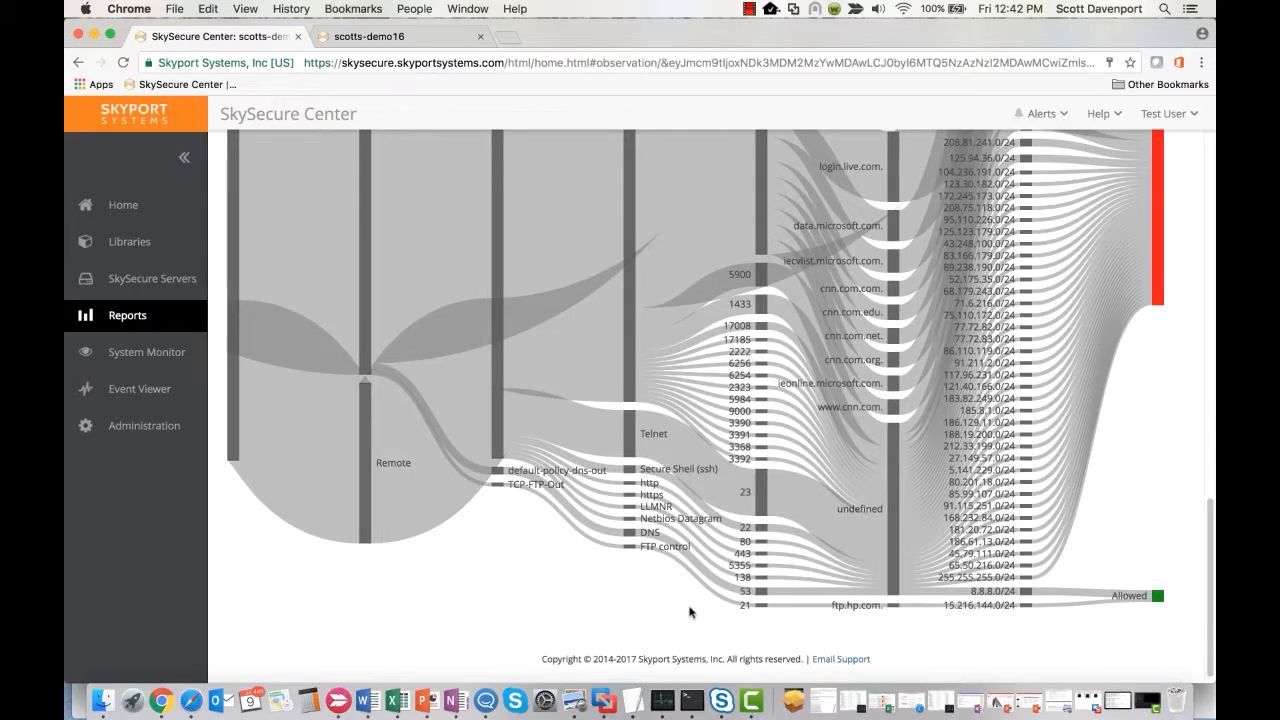
pyautogui.scroll(5, 690, 612)
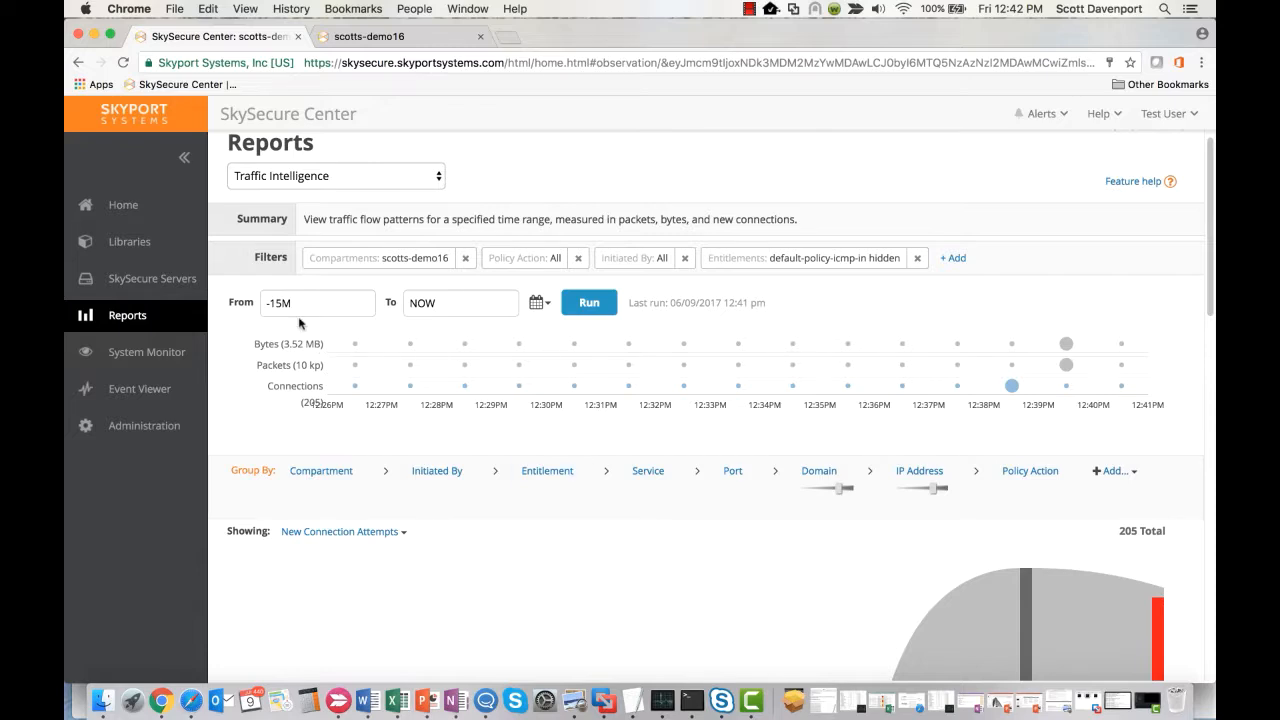
pyautogui.click(327, 309)
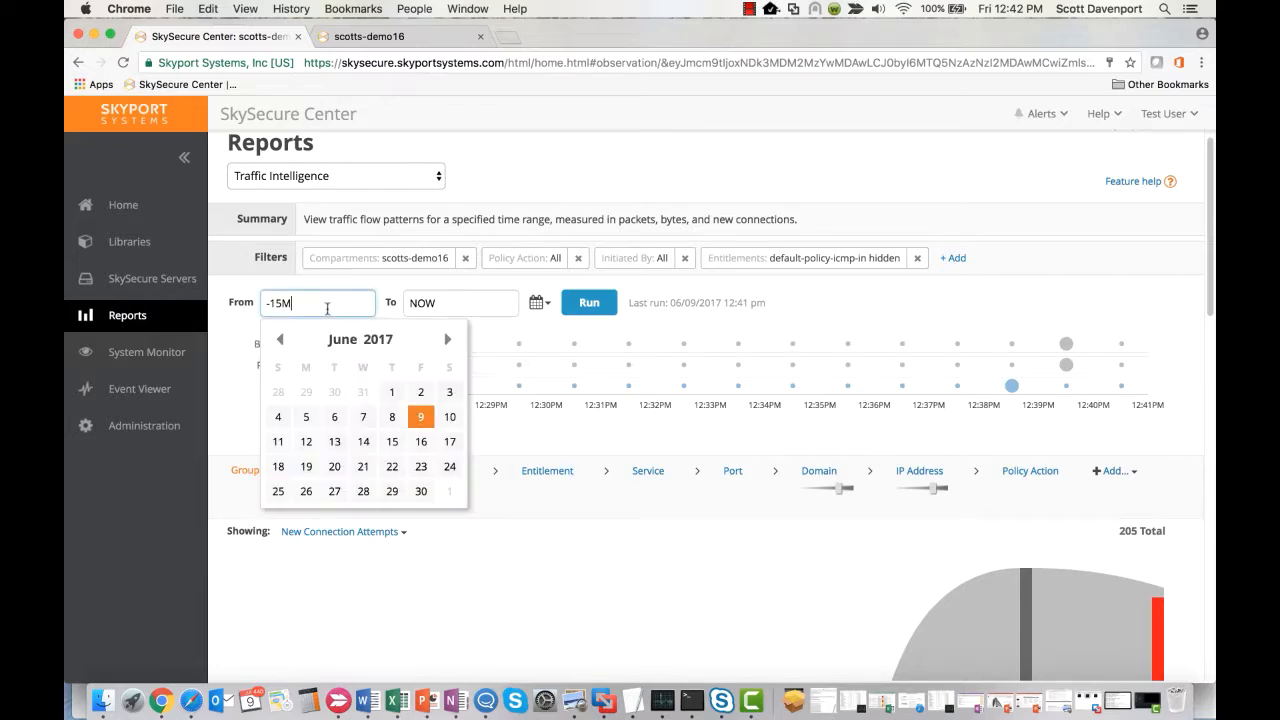
pyautogui.click(280, 340)
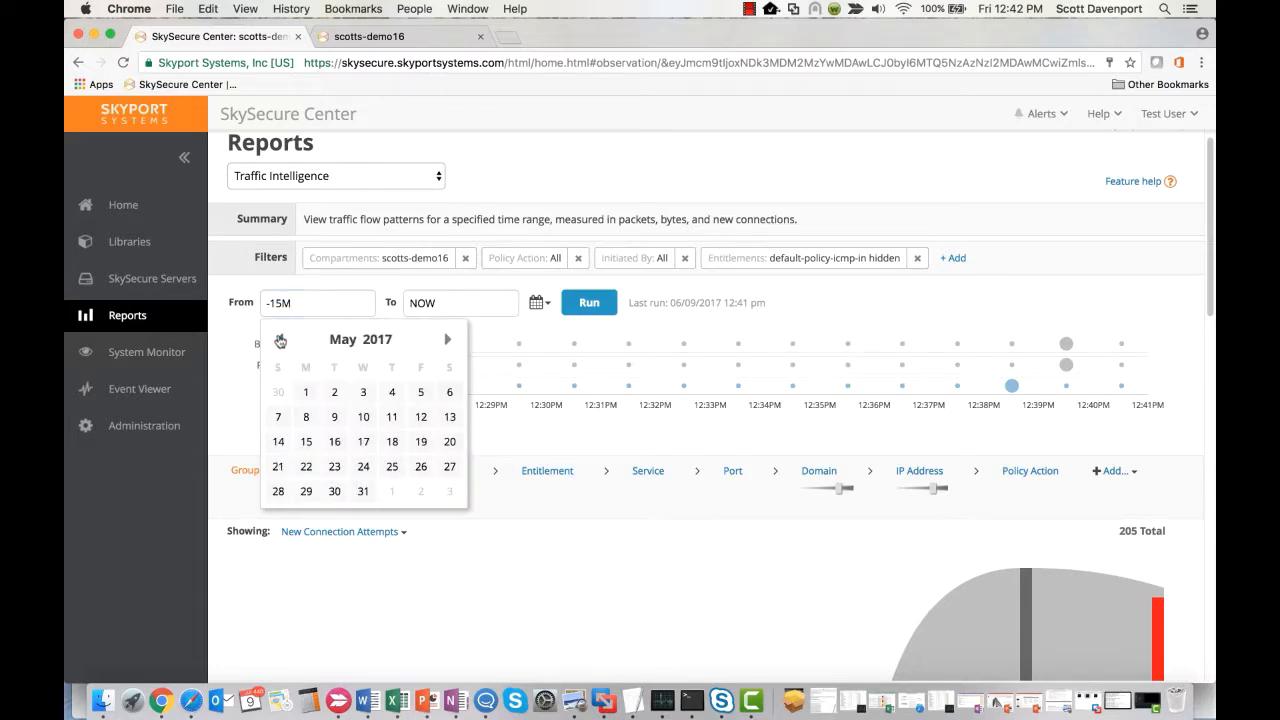
pyautogui.click(280, 340)
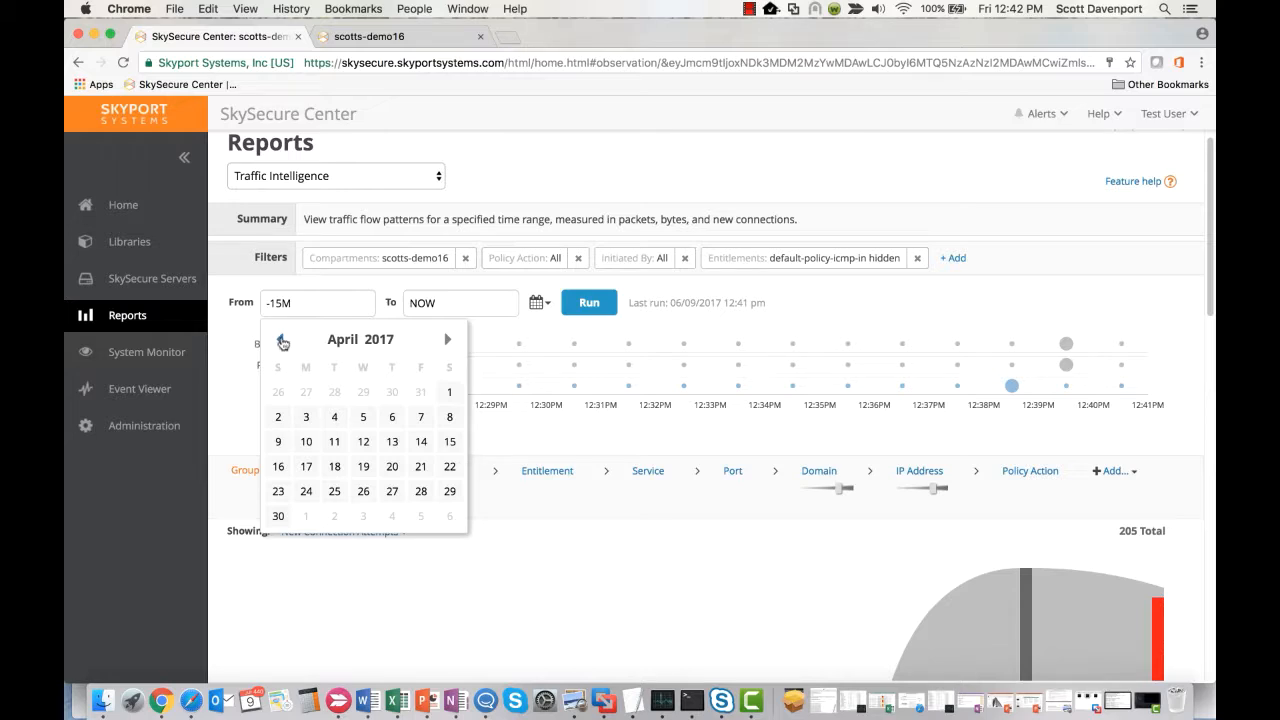
pyautogui.click(280, 340)
pyautogui.click(280, 340)
pyautogui.click(280, 340)
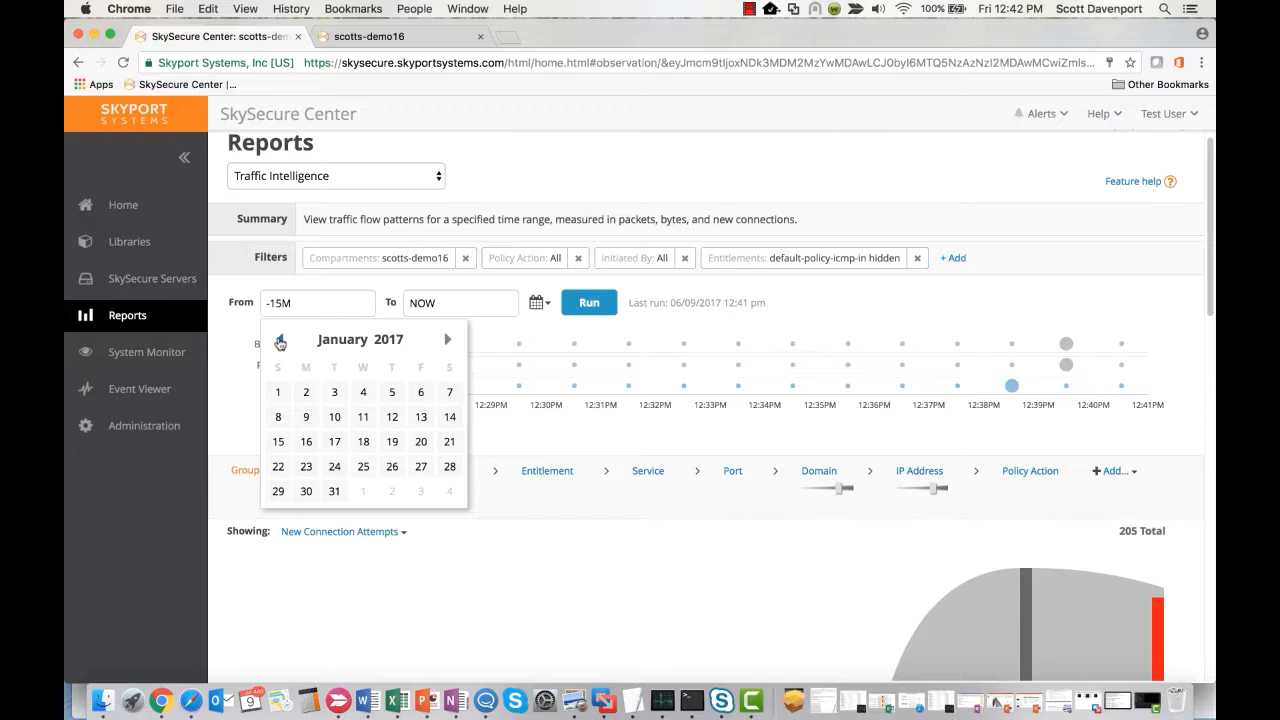
# Step: Review how the diagram traces connection attempts through service, port, domain and IP address to the policy action
pyautogui.scroll(-5, 693, 570)
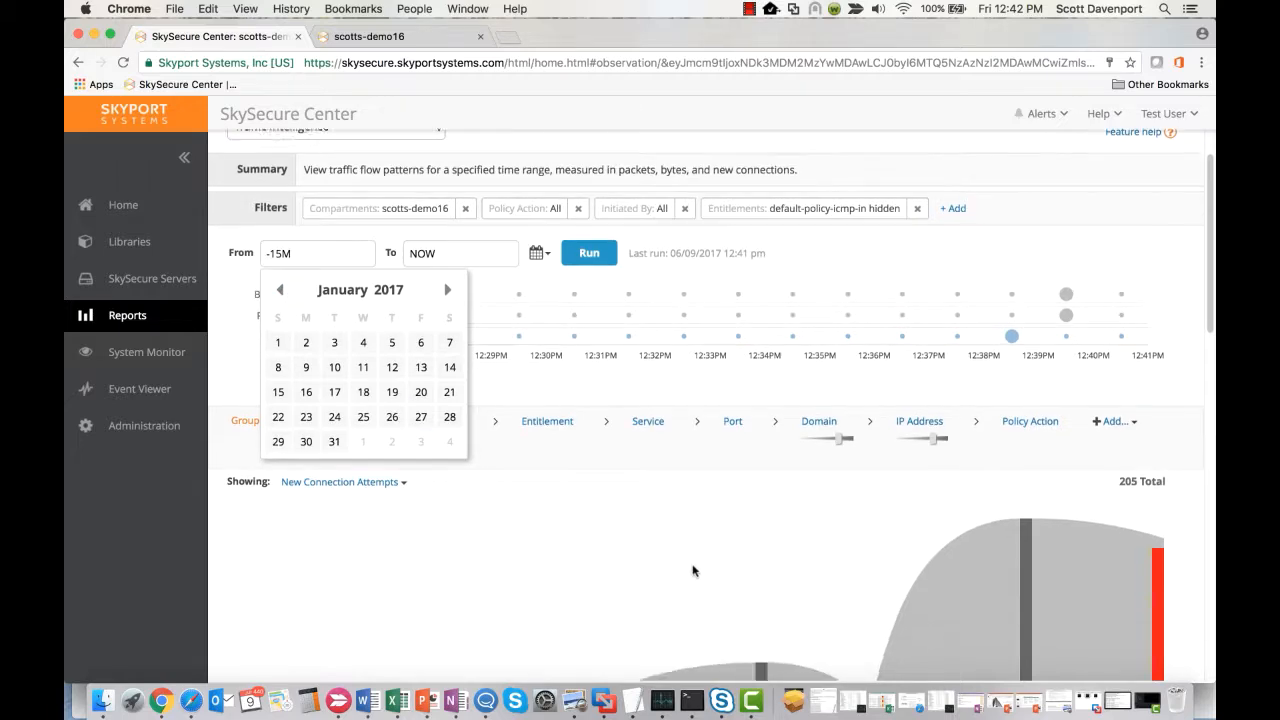
pyautogui.scroll(-4, 693, 570)
pyautogui.scroll(-5, 692, 563)
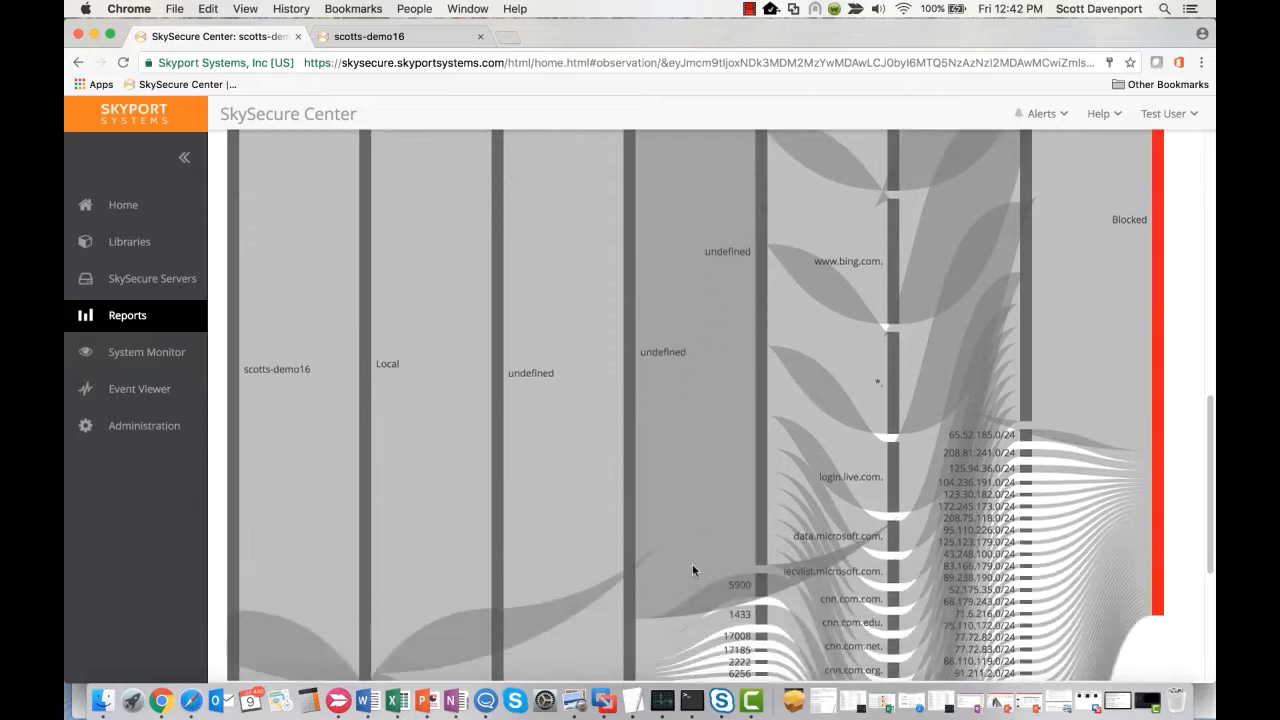
pyautogui.scroll(-5, 676, 422)
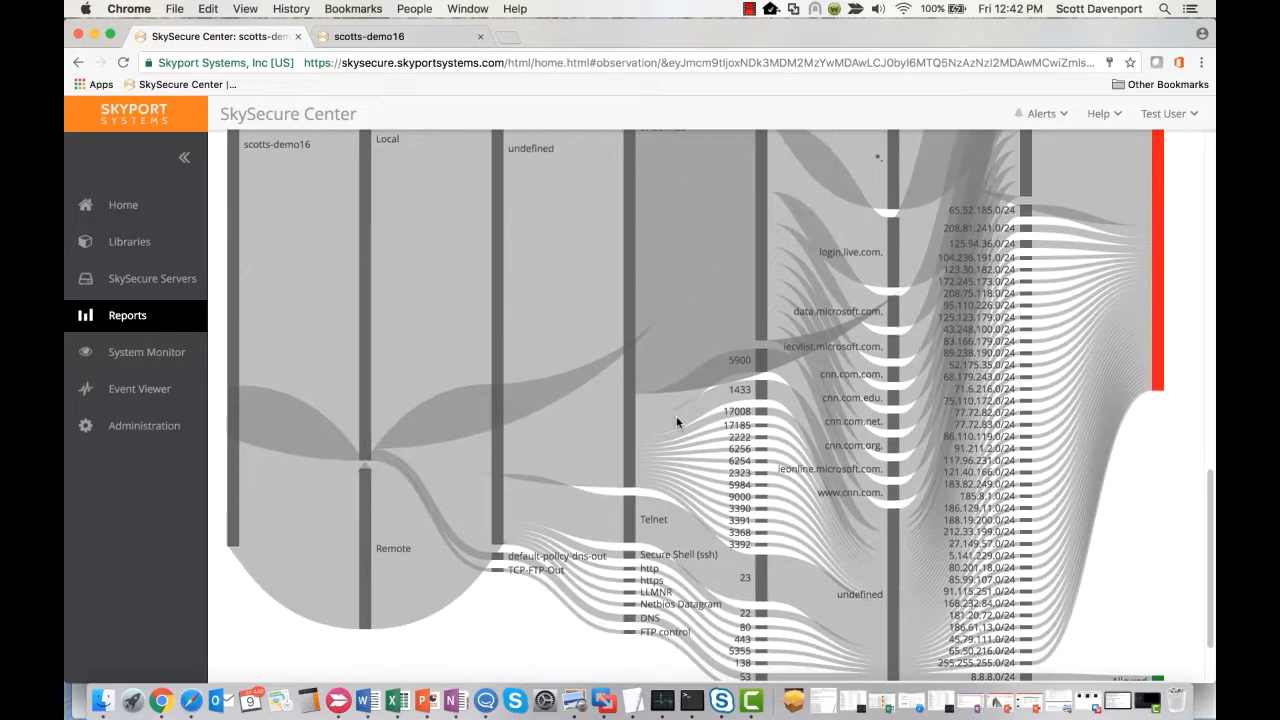
pyautogui.scroll(-1, 676, 422)
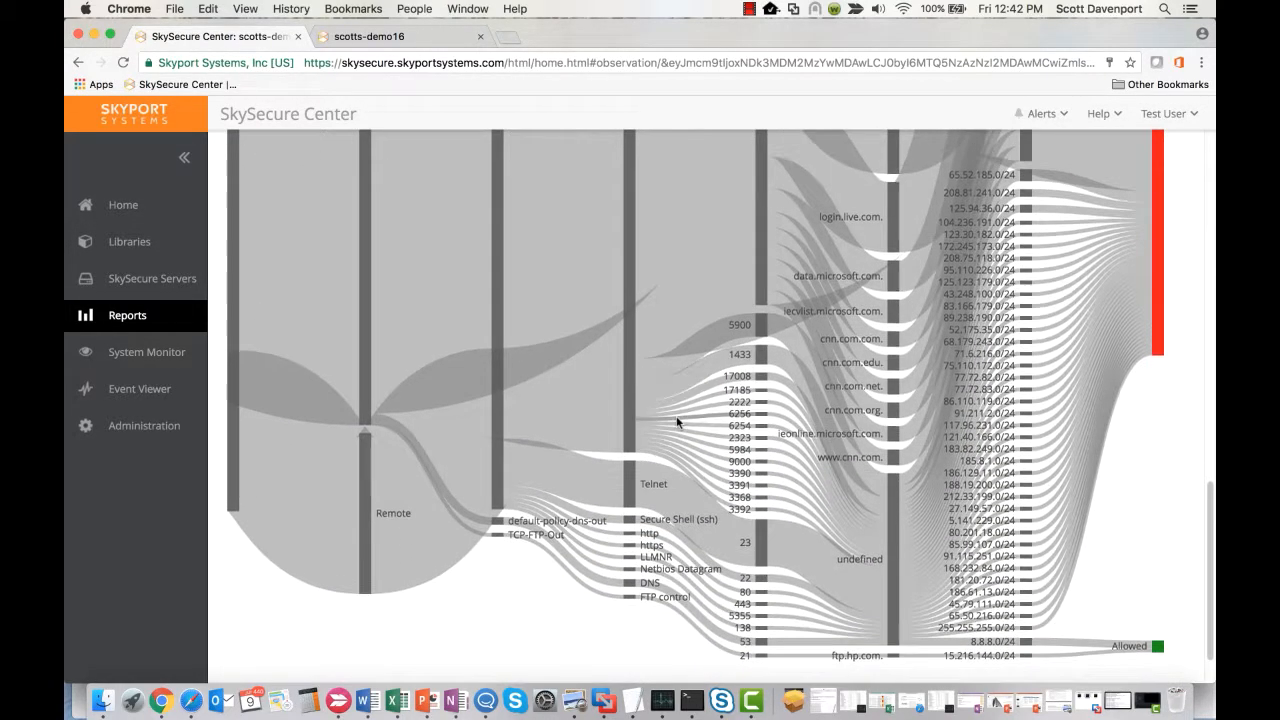
pyautogui.scroll(20, 677, 423)
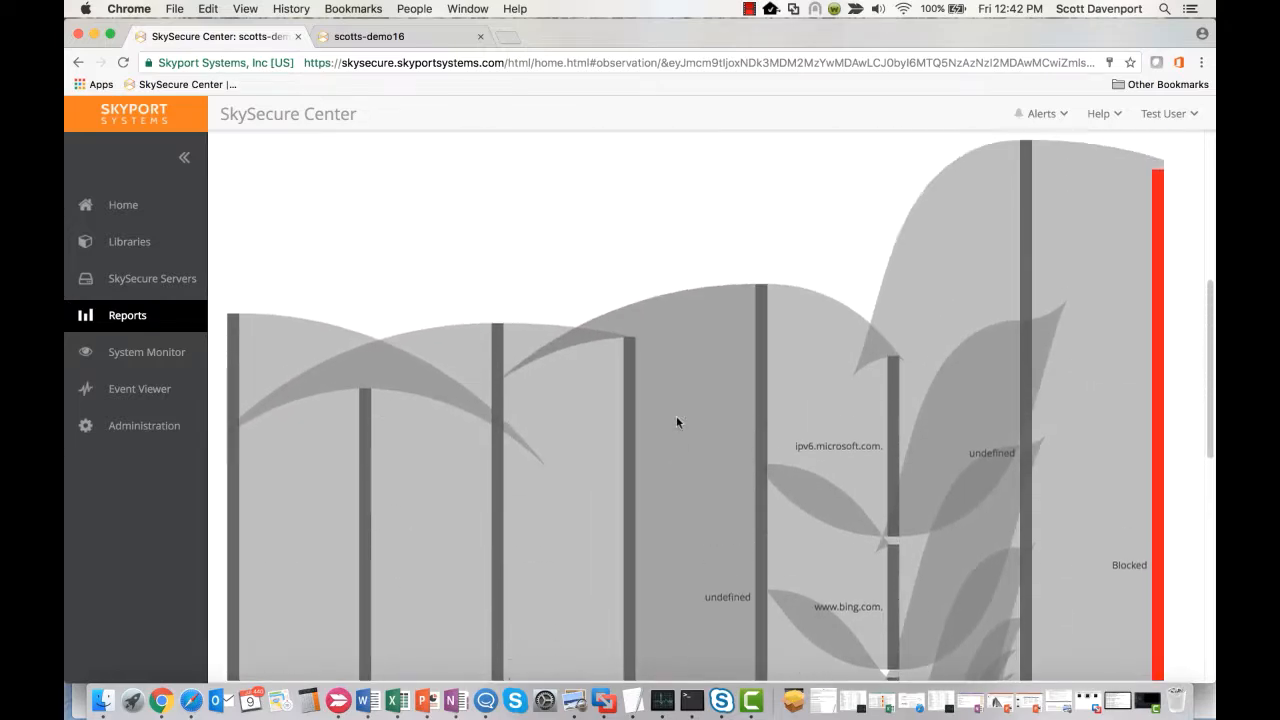